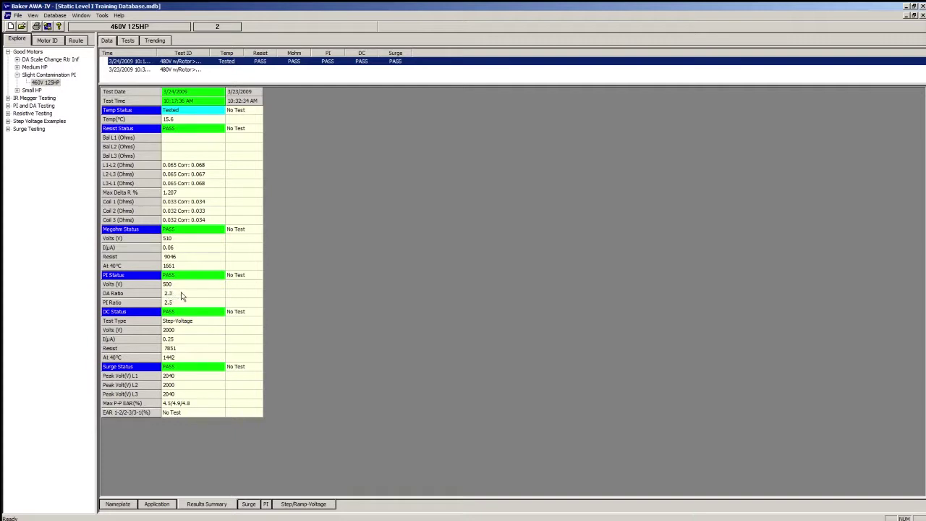
- Review the DA ratio, PI ratio and DC test voltage of the 3/24/2009 test in the 460V 125HP results summary
left_click(182, 296)
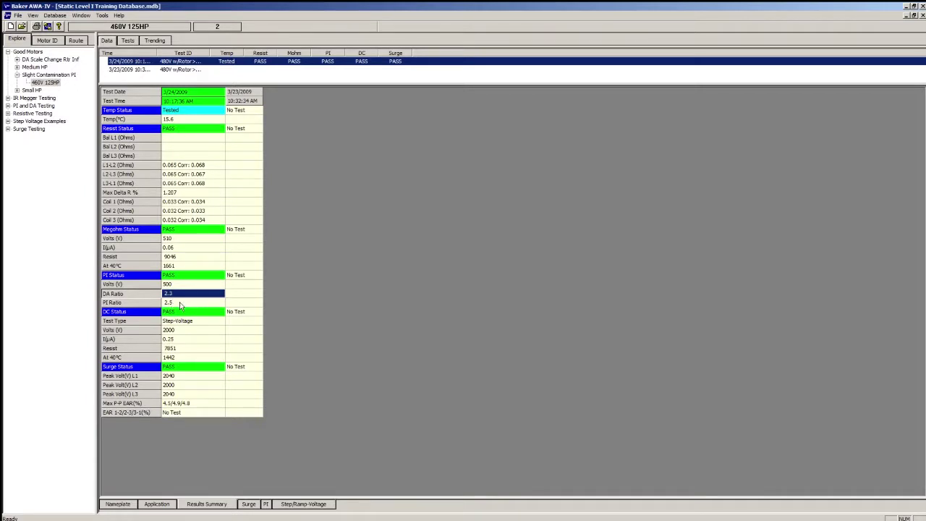
left_click(181, 303)
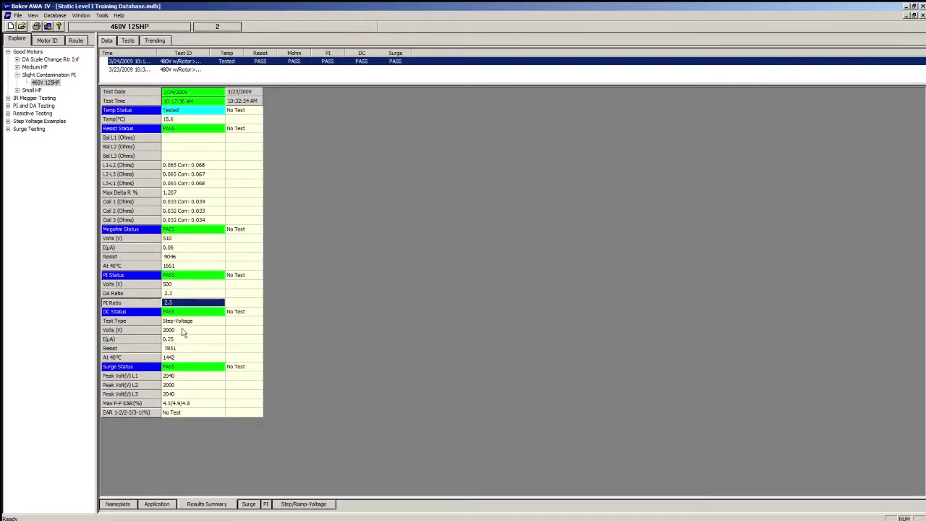
left_click(182, 332)
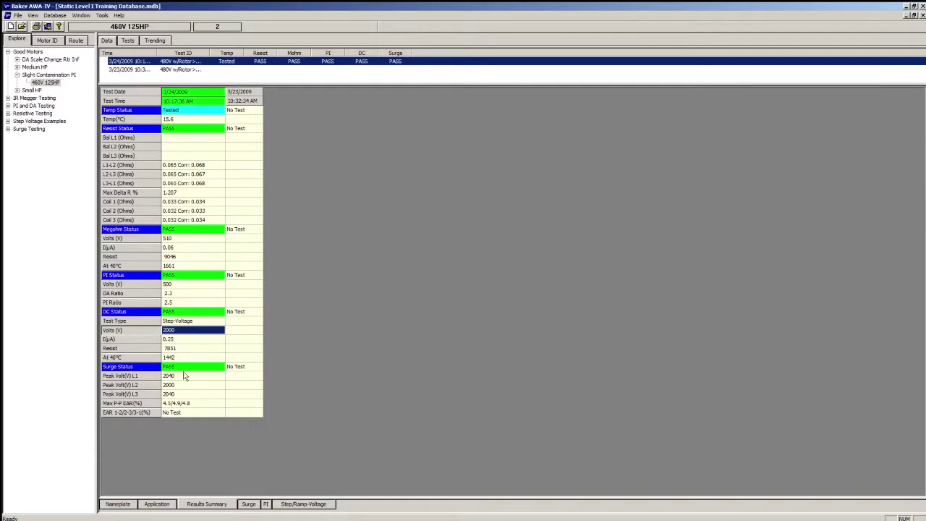
- Enlarge the surge waveforms and isolate Lead 1 by hiding Leads 2 and 3, restoring both for comparison
left_click(249, 504)
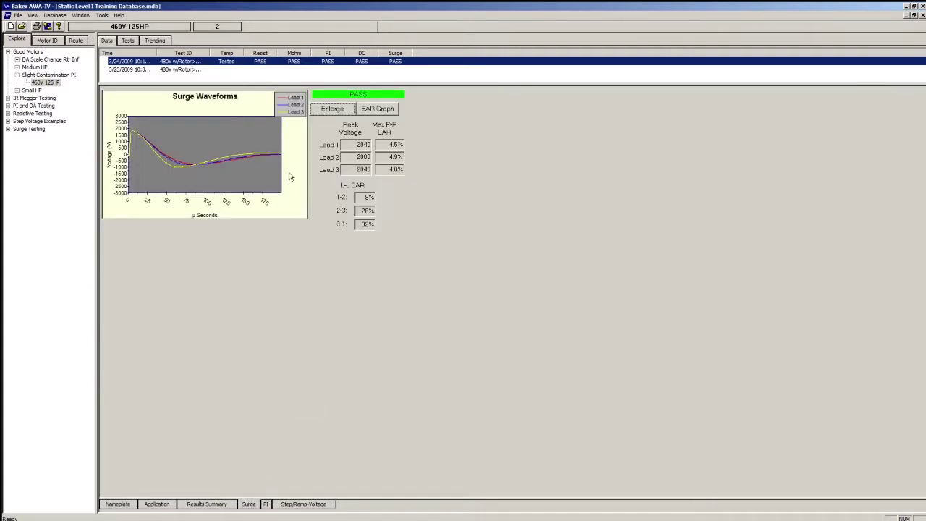
left_click(333, 110)
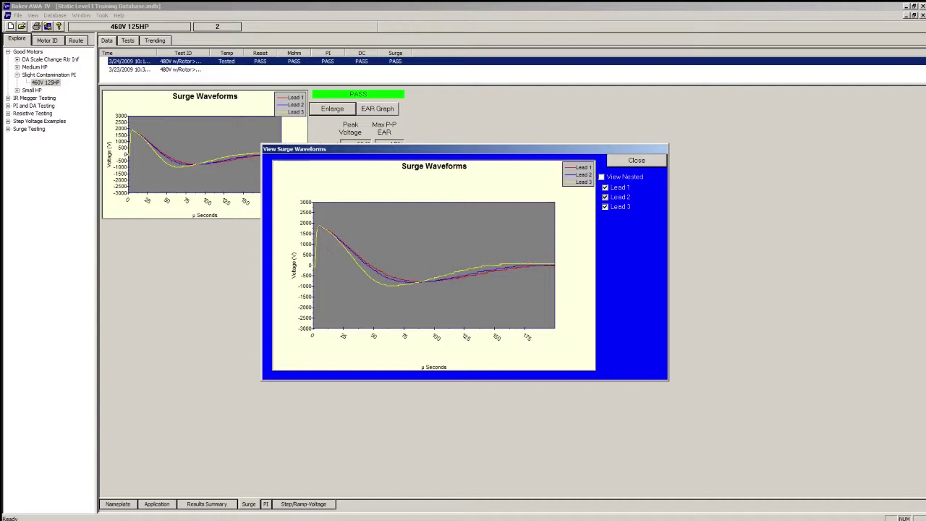
left_click(605, 207)
left_click(605, 197)
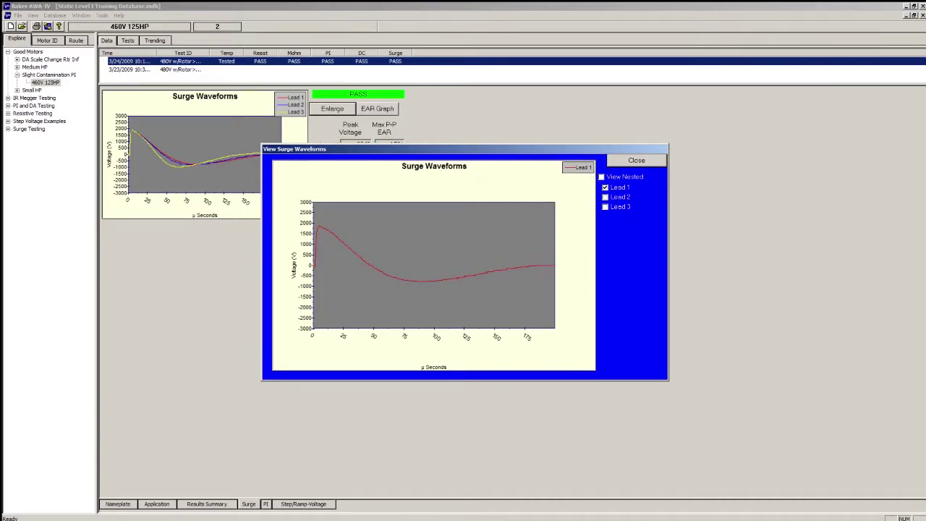
left_click(604, 197)
left_click(604, 207)
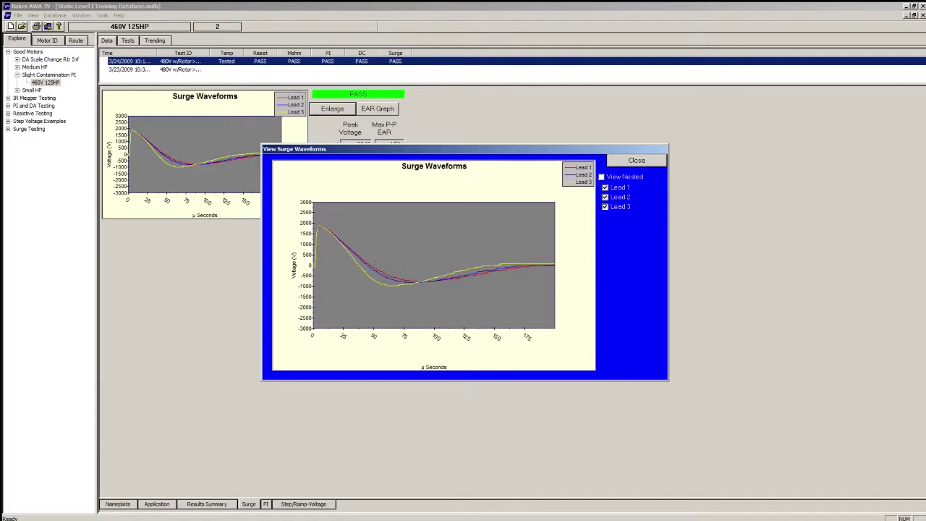
- View the nested surge waveforms for Lead 1, and examine the Pulse-to-Pulse EAR graph
left_click(601, 176)
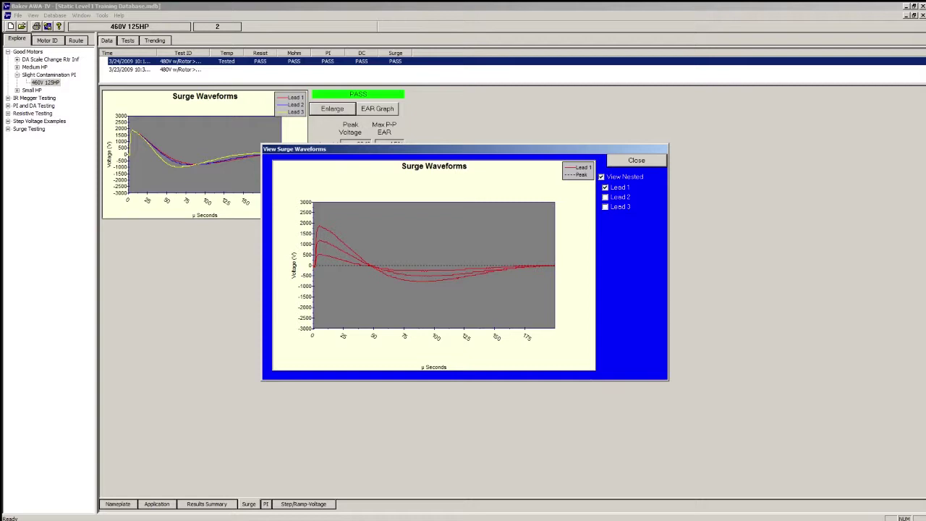
left_click(637, 160)
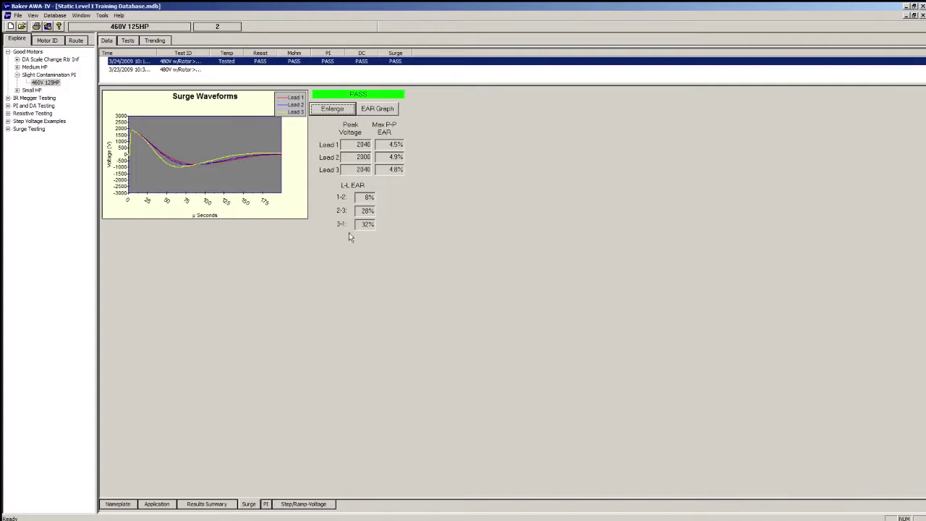
left_click(378, 108)
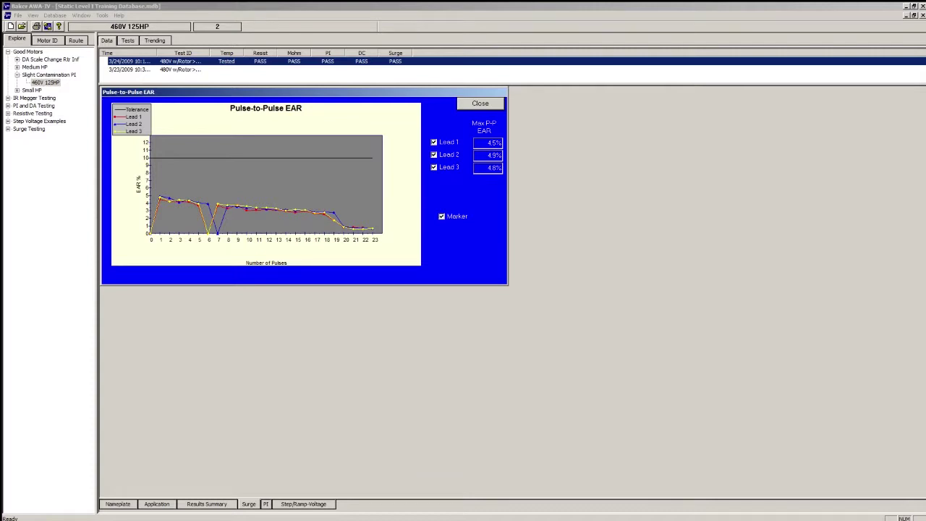
left_click(480, 103)
- On the PI Ratio graph, plot the current as minute data and switch the megohm plot to second data and back to minute data
left_click(266, 504)
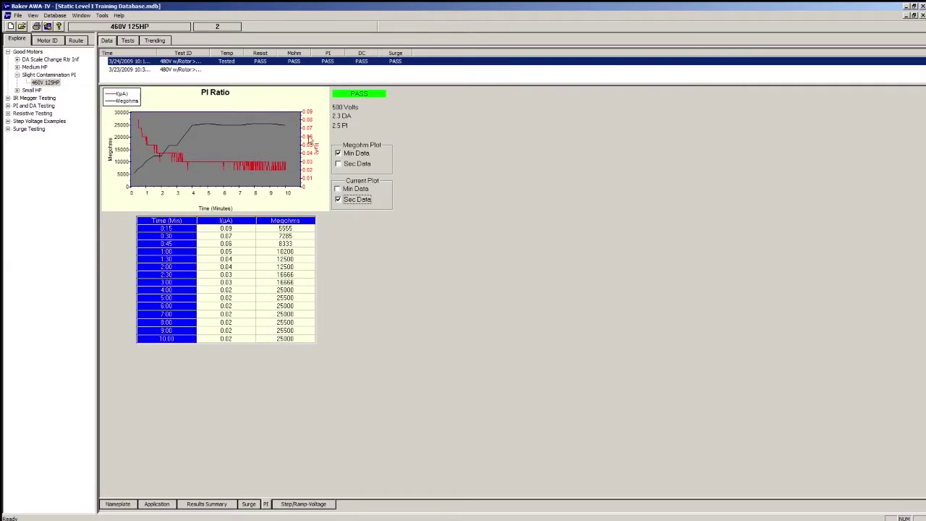
left_click(338, 189)
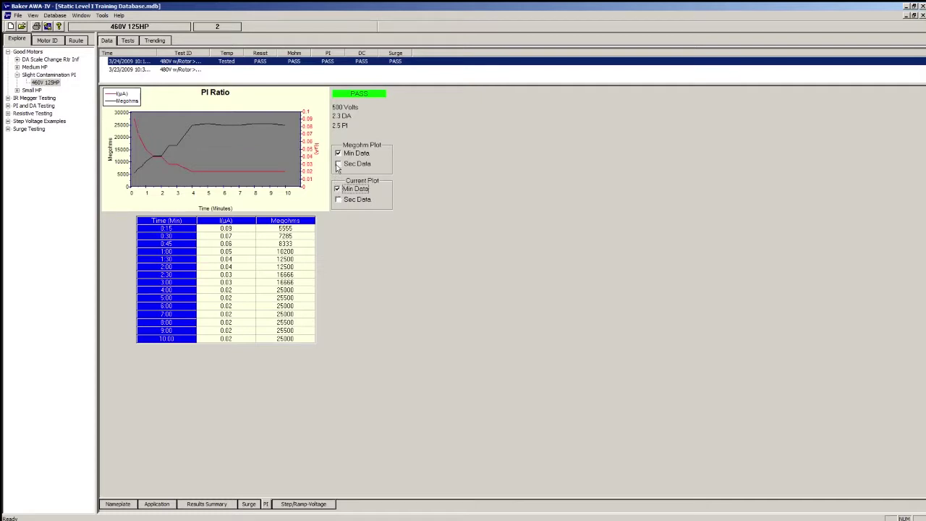
left_click(337, 165)
left_click(338, 153)
- Show the Step-Voltage test results plotted as Current/Voltage vs Time
left_click(297, 505)
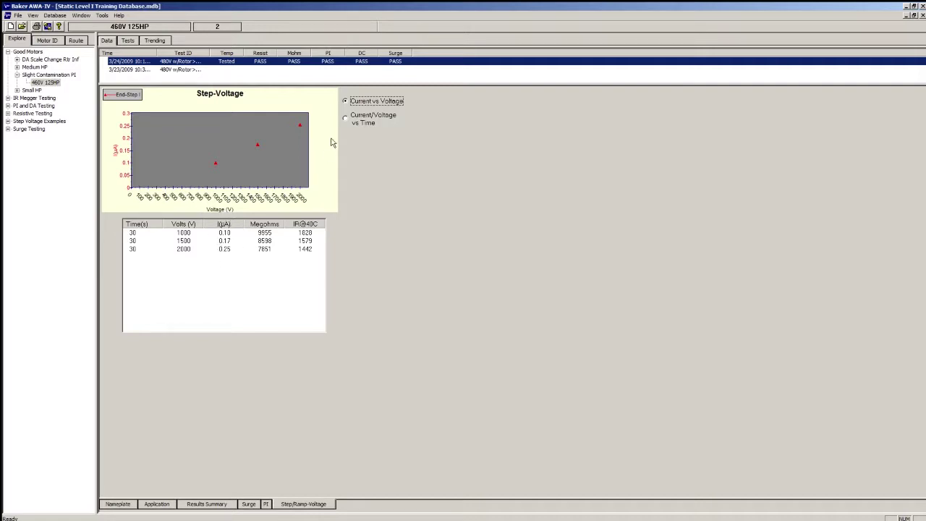
left_click(345, 119)
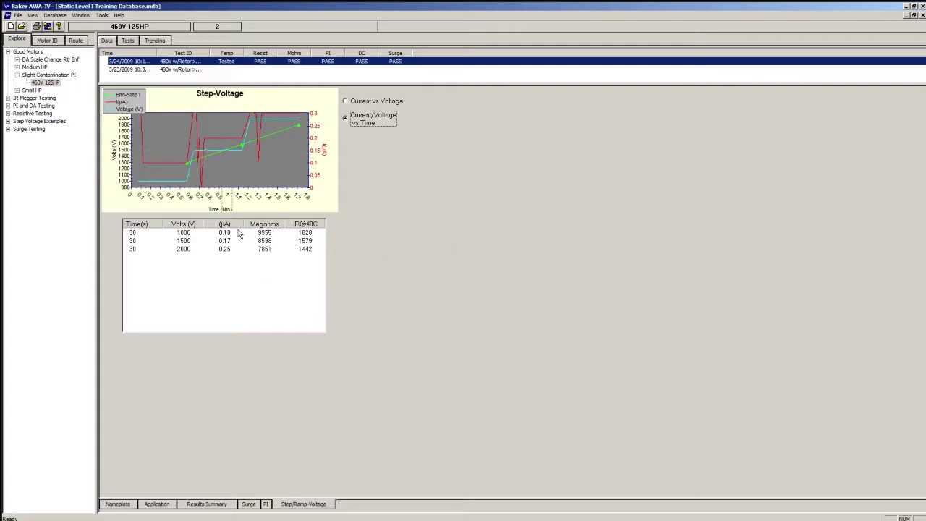
- View the motor's PI Trend and switch the trending graph to L-L Resistance Trend
left_click(154, 42)
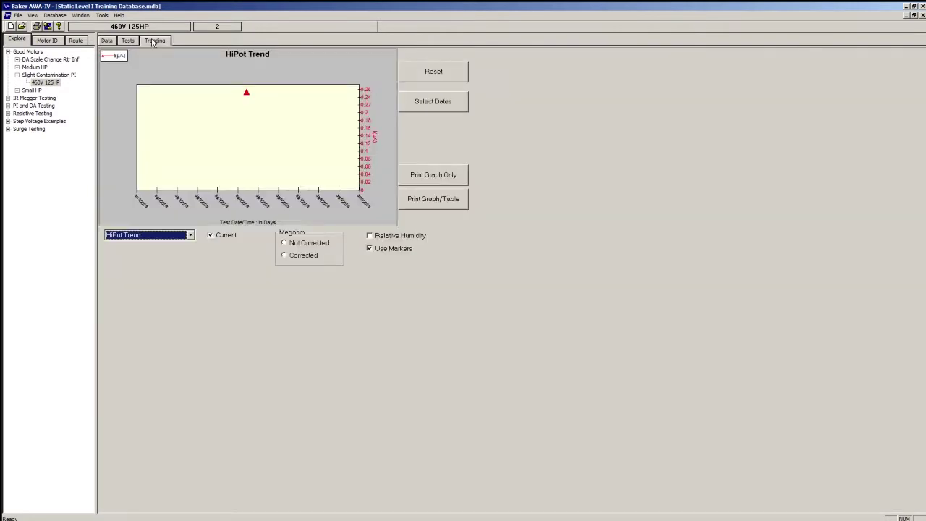
left_click(191, 236)
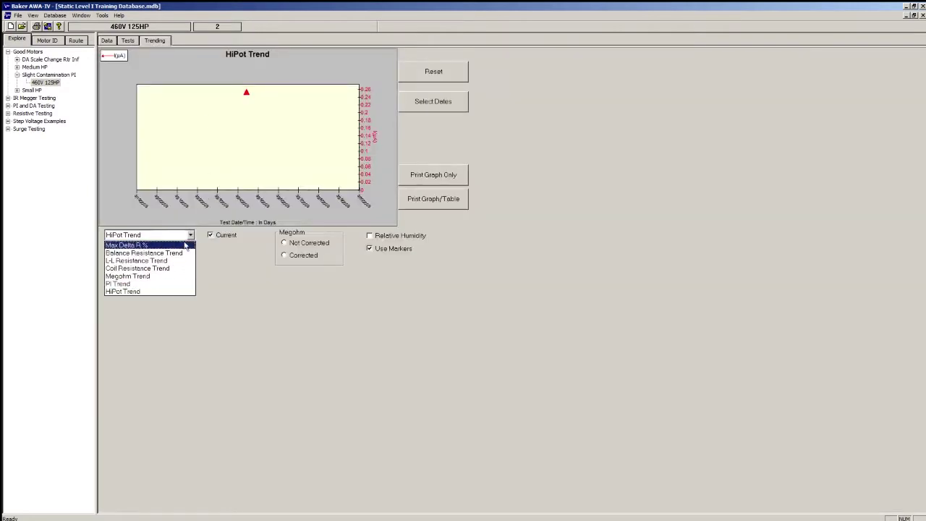
left_click(136, 284)
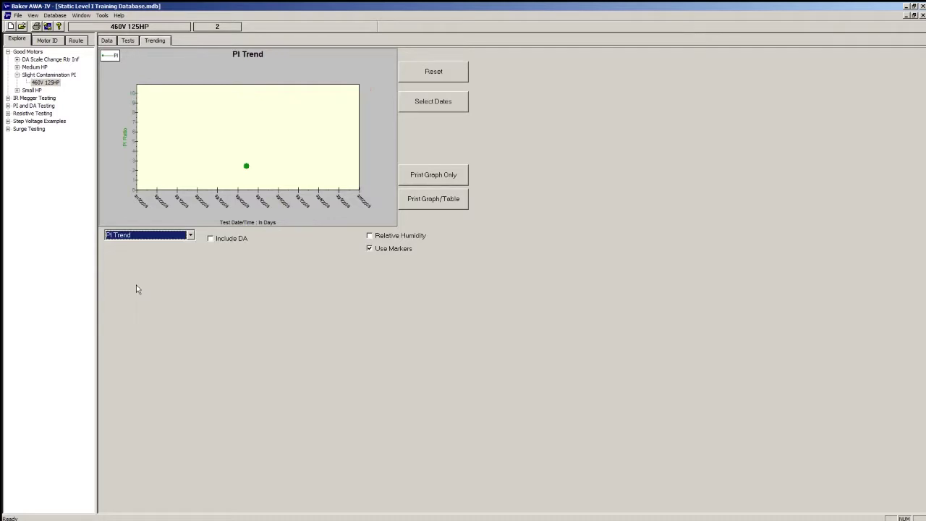
left_click(191, 236)
left_click(181, 264)
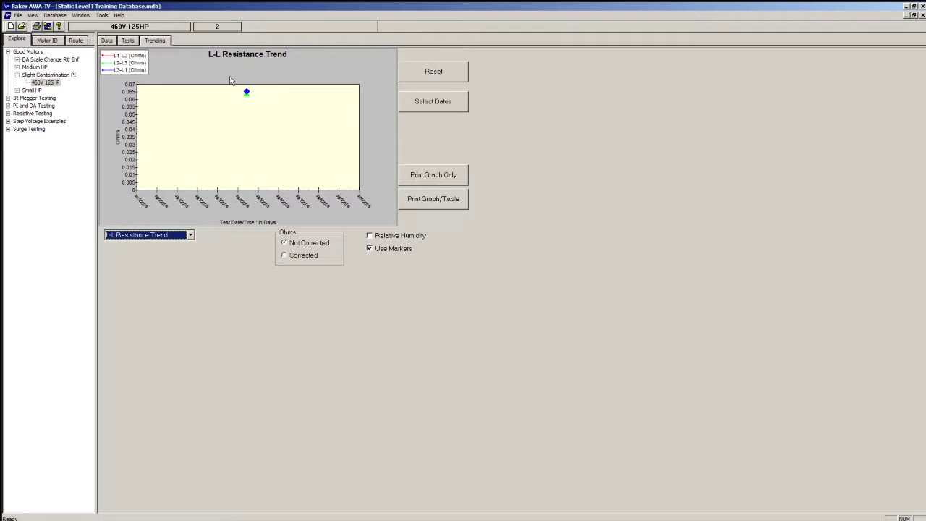
- Open the Motor Shop Master 10795.mdb database from the Alcoa, Davenport, IA folder and bring up its motor ID search
left_click(80, 16)
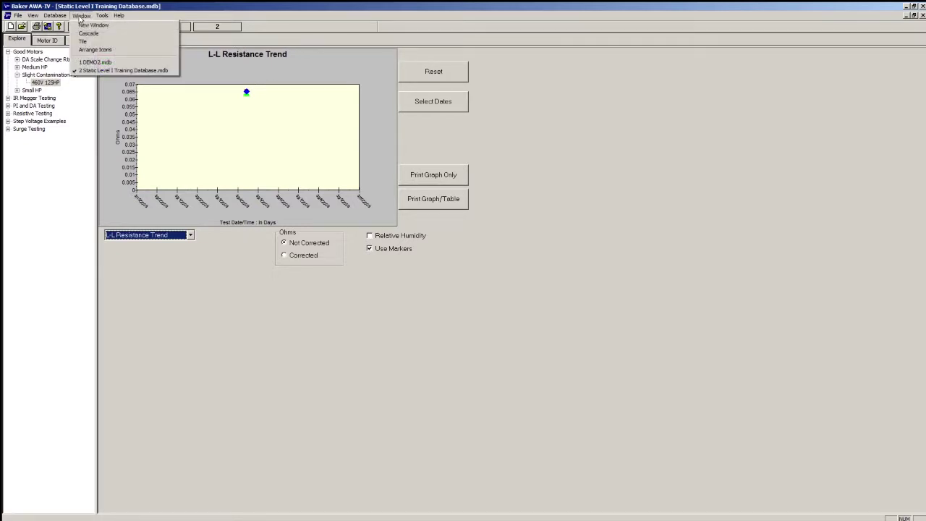
left_click(80, 17)
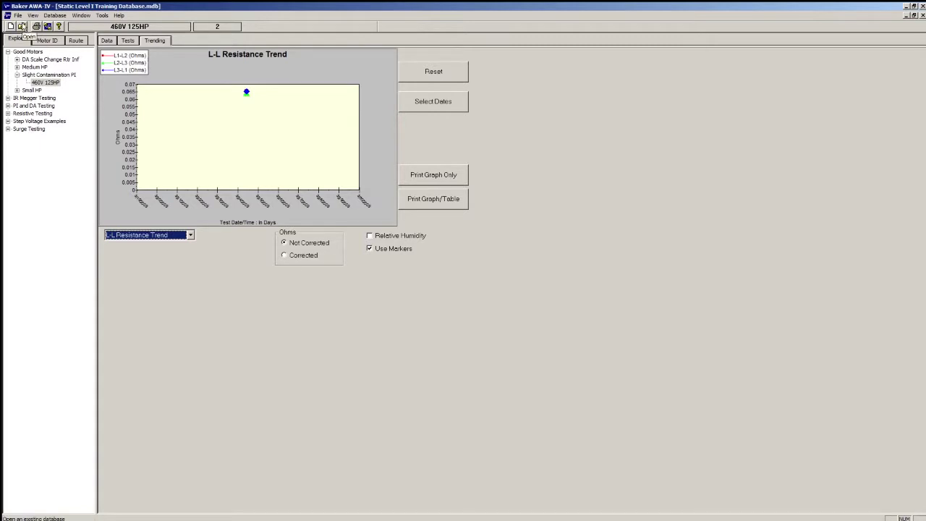
left_click(23, 27)
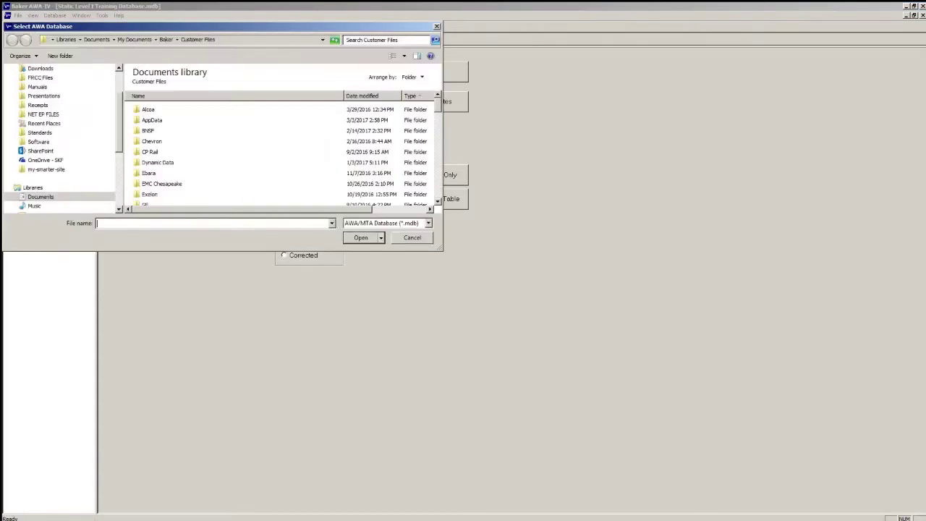
left_click(150, 152)
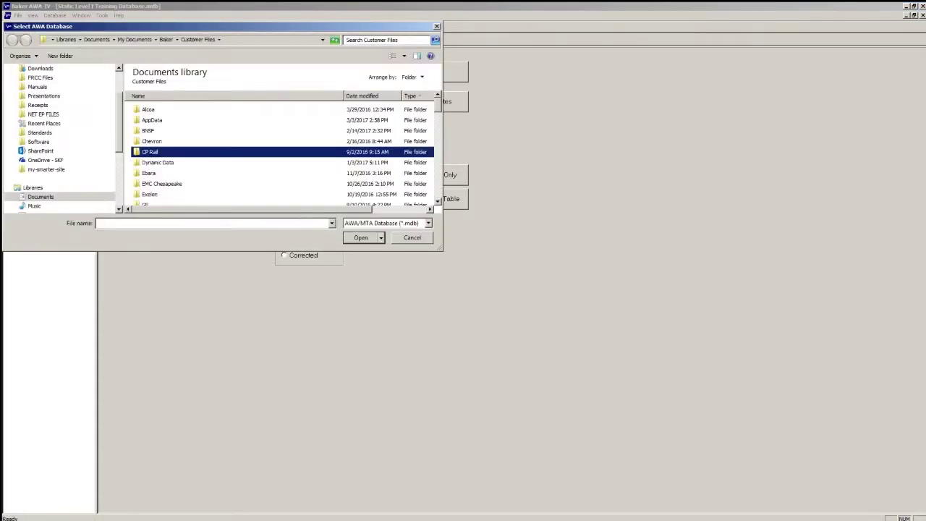
scroll(282, 152, "down", 15)
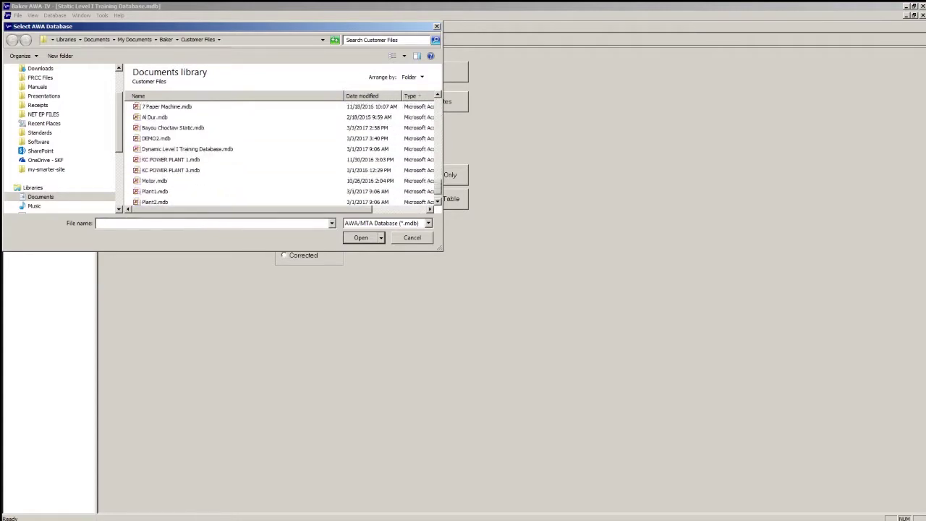
scroll(282, 152, "up", 15)
double_click(153, 107)
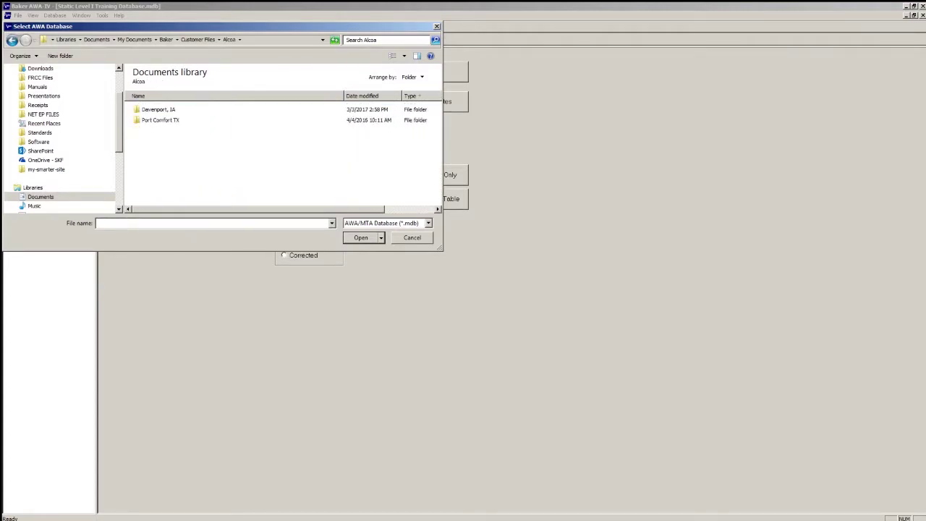
double_click(159, 110)
double_click(155, 109)
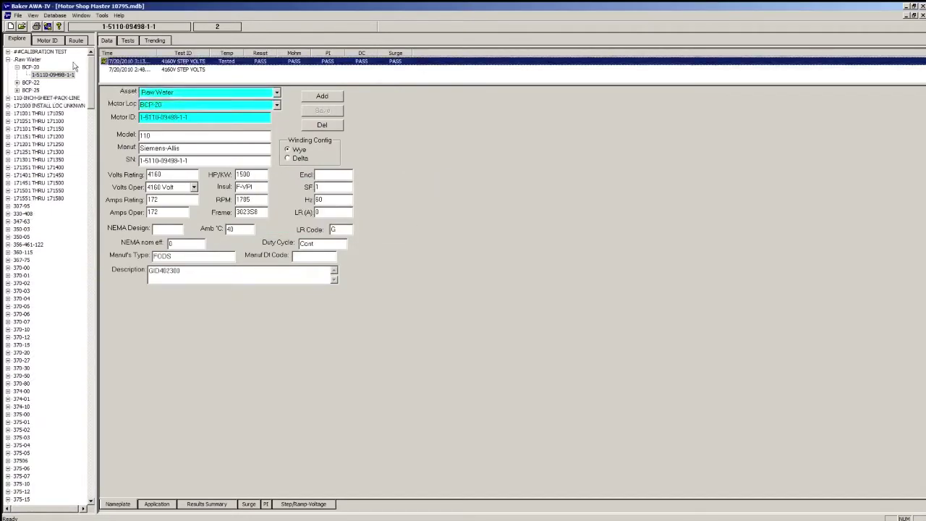
left_click(51, 41)
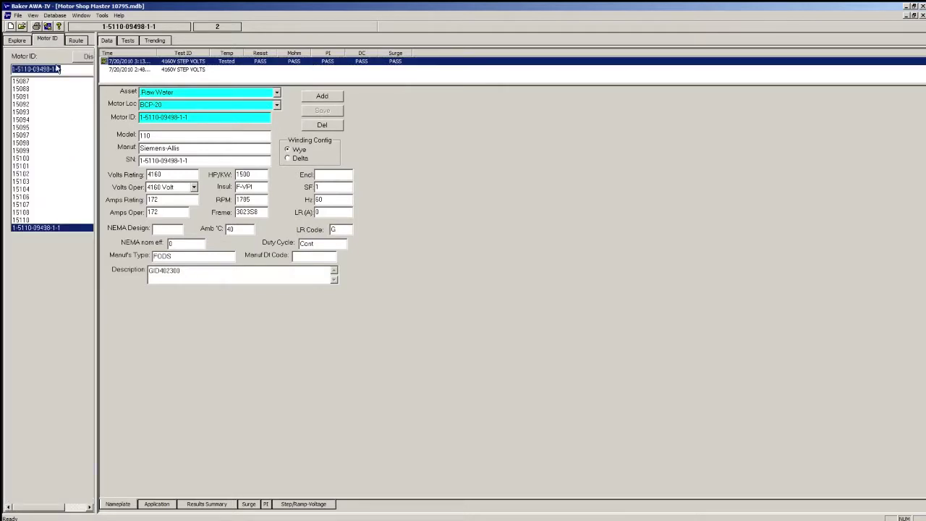
left_click(57, 68)
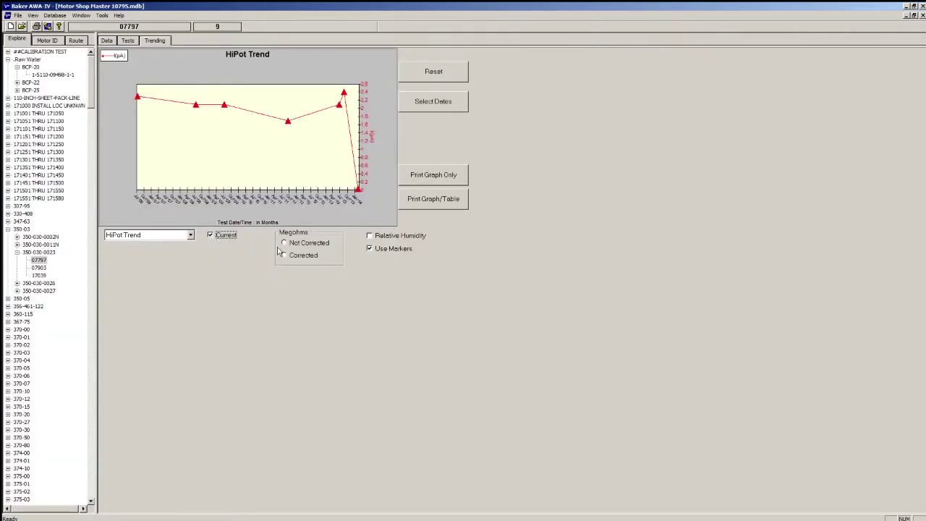
- Add Not Corrected megohms to motor 07797's HiPot Trend, enable Relative Humidity, and inspect the 2013 megohm data point
left_click(283, 243)
left_click(285, 256)
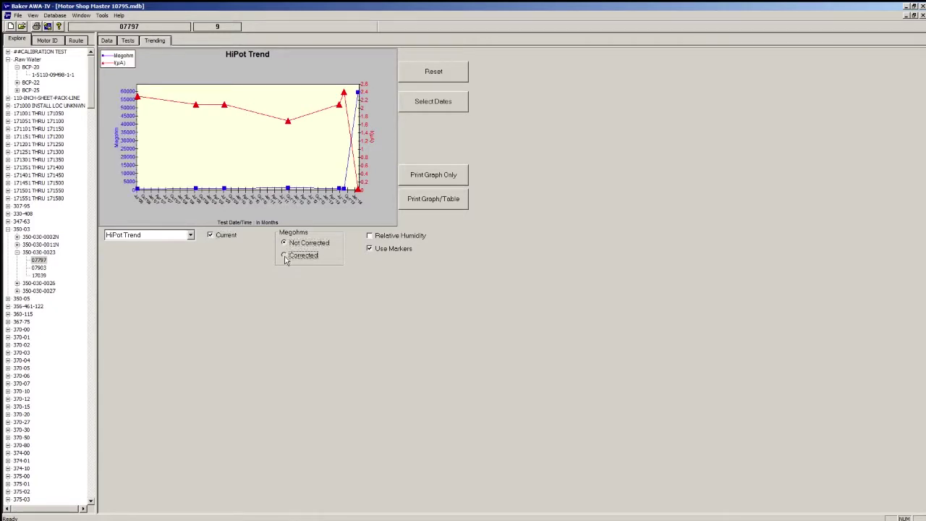
left_click(285, 244)
left_click(370, 237)
mouse_move(343, 189)
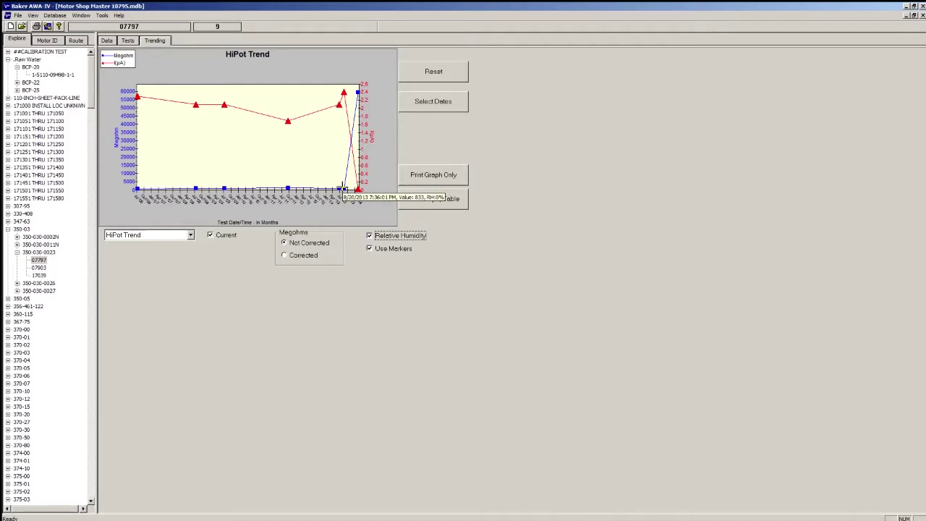
- Turn off the markers on the HiPot Trend and try to turn them back on
left_click(369, 249)
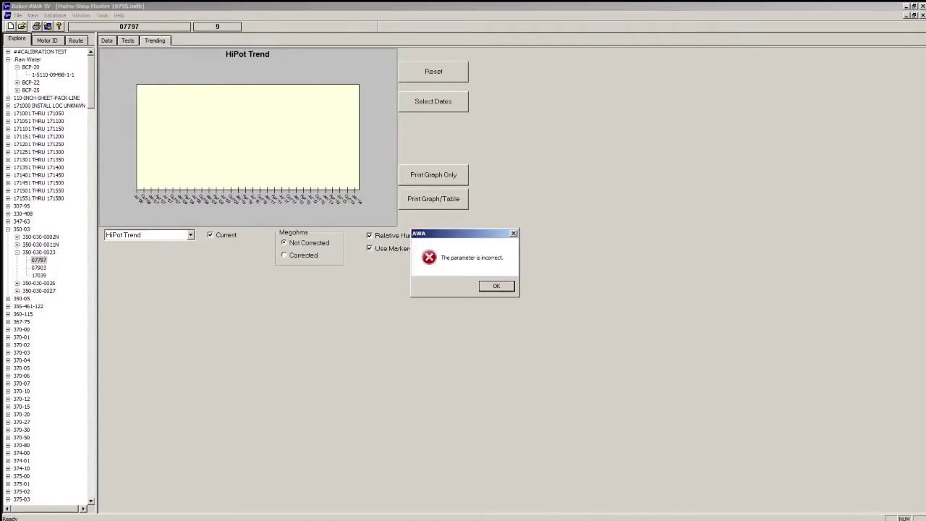
left_click(493, 285)
left_click(369, 249)
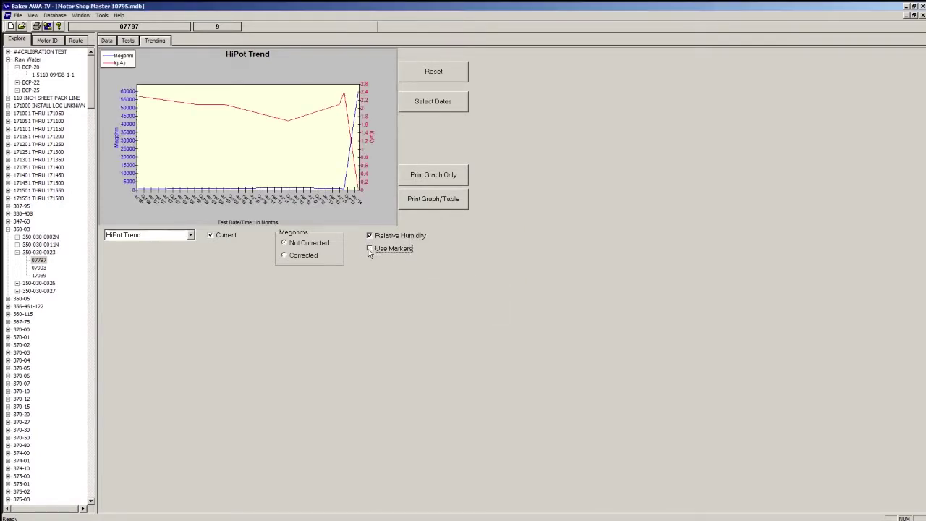
left_click(369, 249)
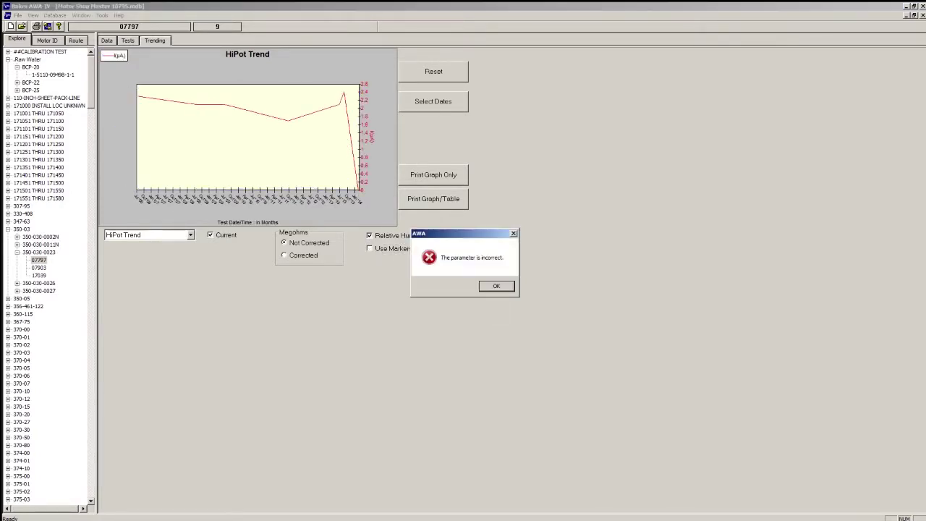
left_click(482, 288)
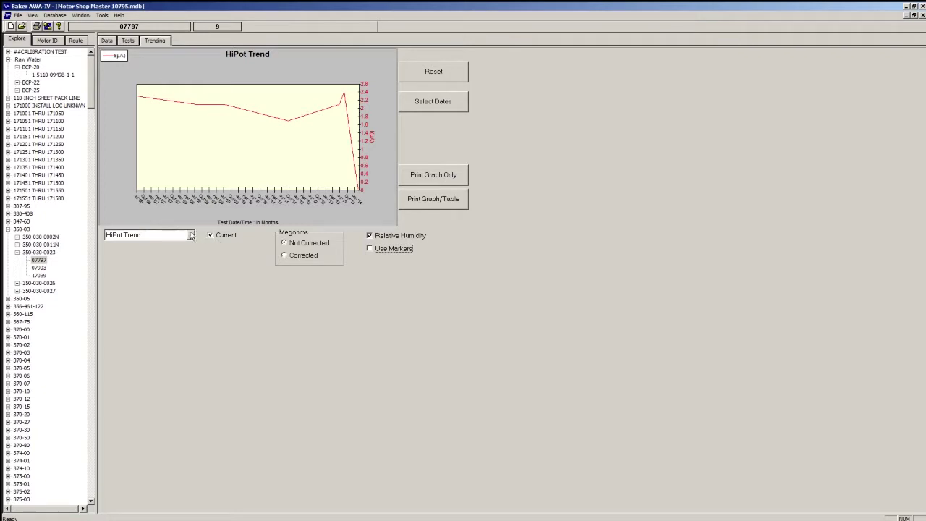
- Switch the trending graph to Megohm Trend and enable Use Markers
left_click(154, 239)
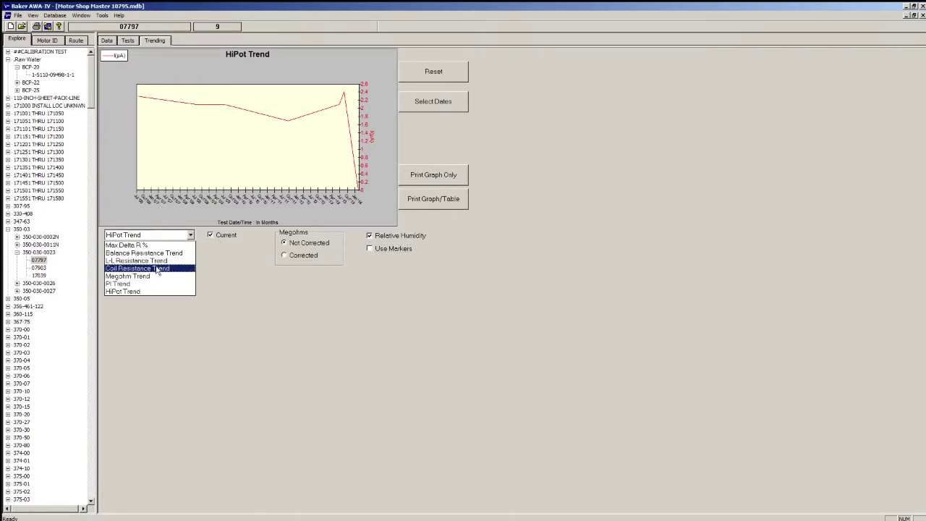
left_click(157, 276)
left_click(369, 249)
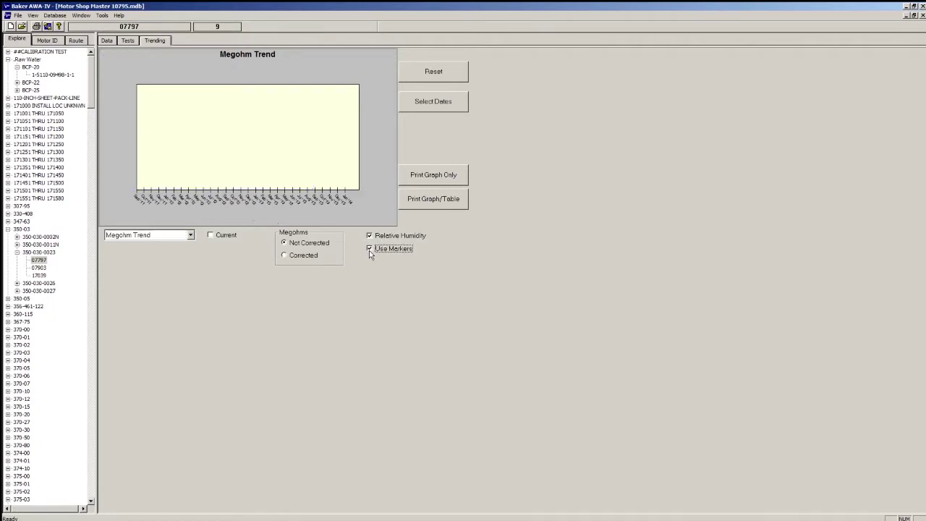
- Turn off the Megohm Trend's markers, check it with Corrected megohms, and enable Current with Not Corrected megohms
left_click(370, 249)
left_click(285, 255)
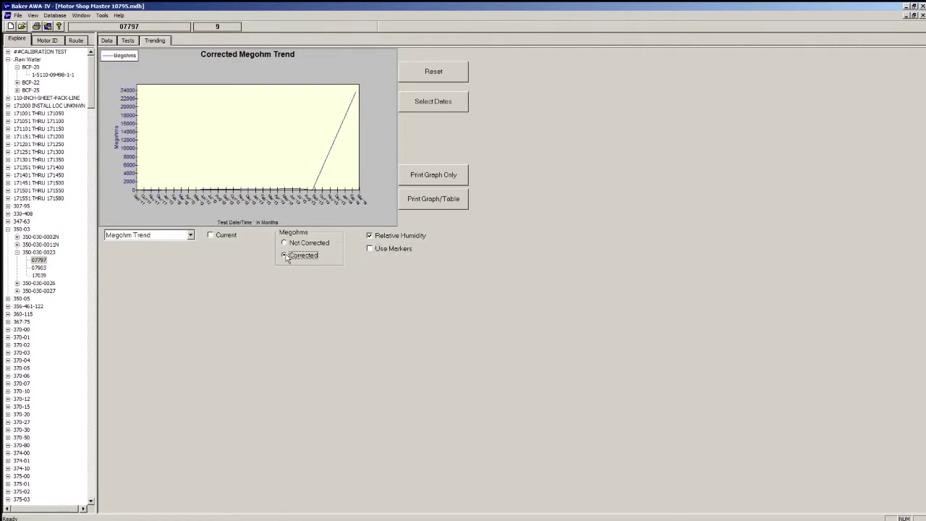
left_click(284, 244)
left_click(211, 235)
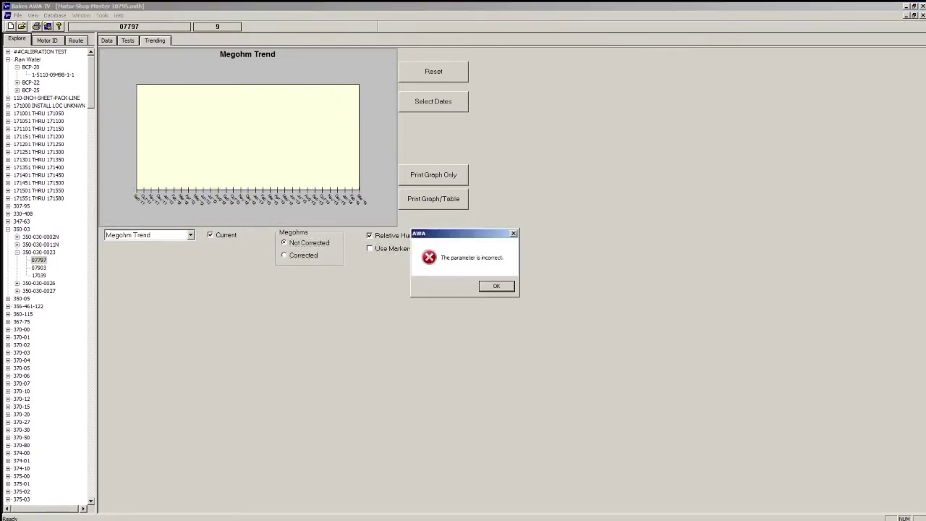
key("Return")
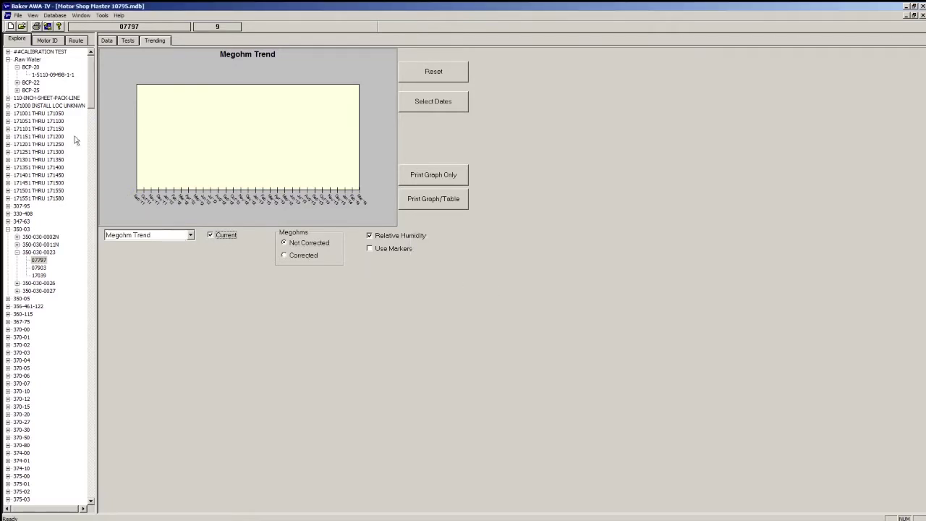
- Find motor 09400 by its motor ID and display its trend graph
left_click(62, 41)
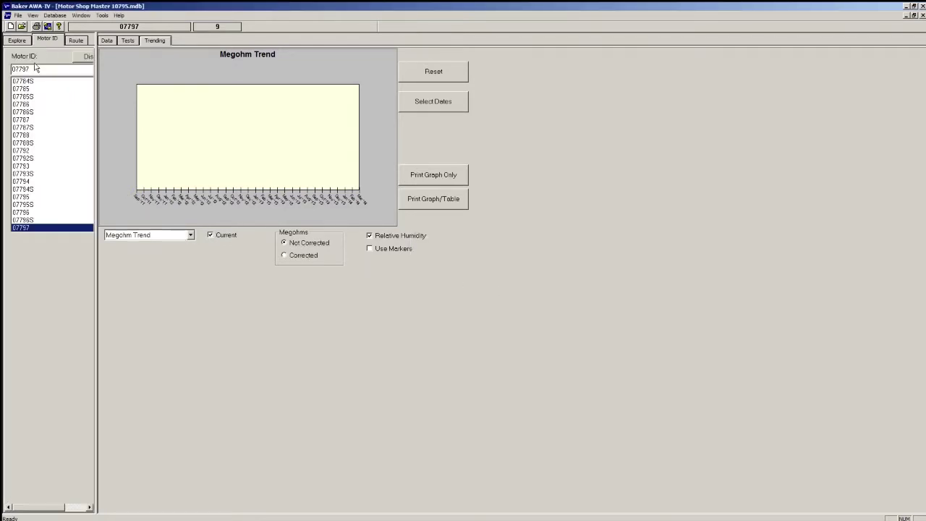
double_click(34, 68)
type("09")
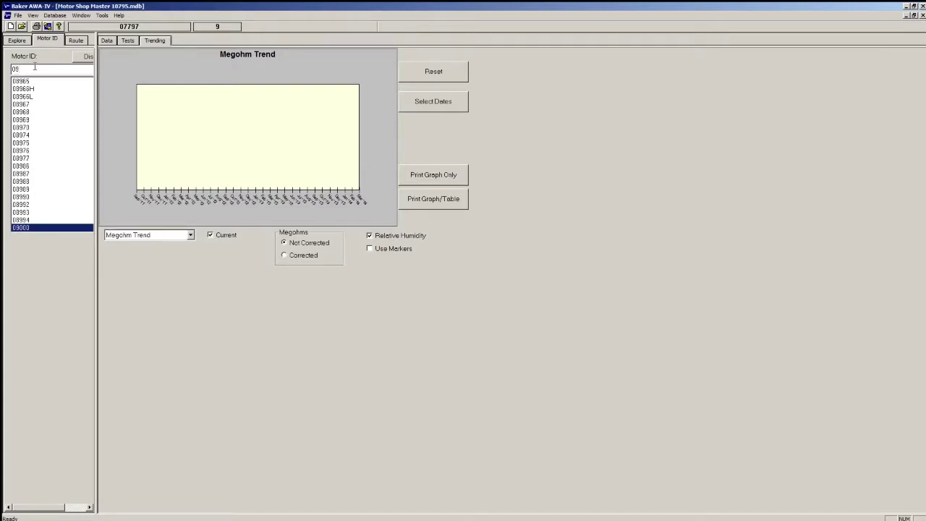
type("400")
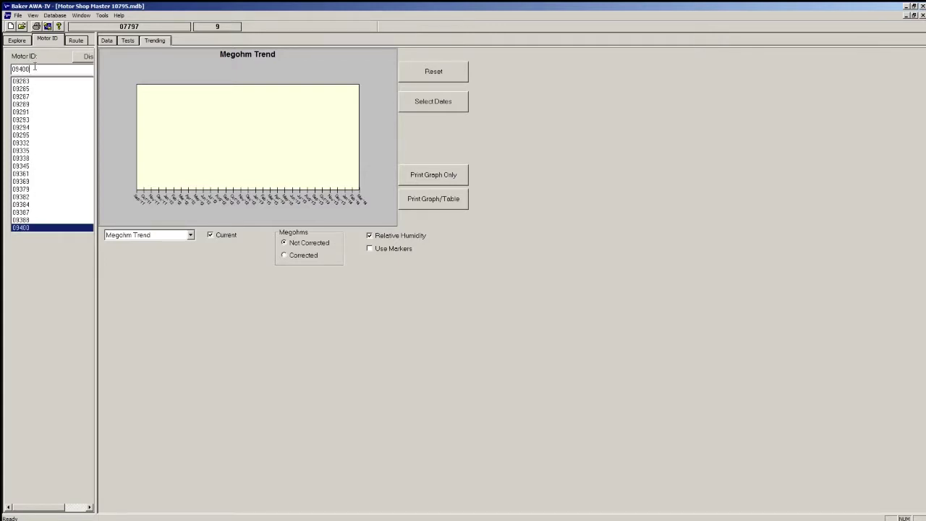
left_click(39, 228)
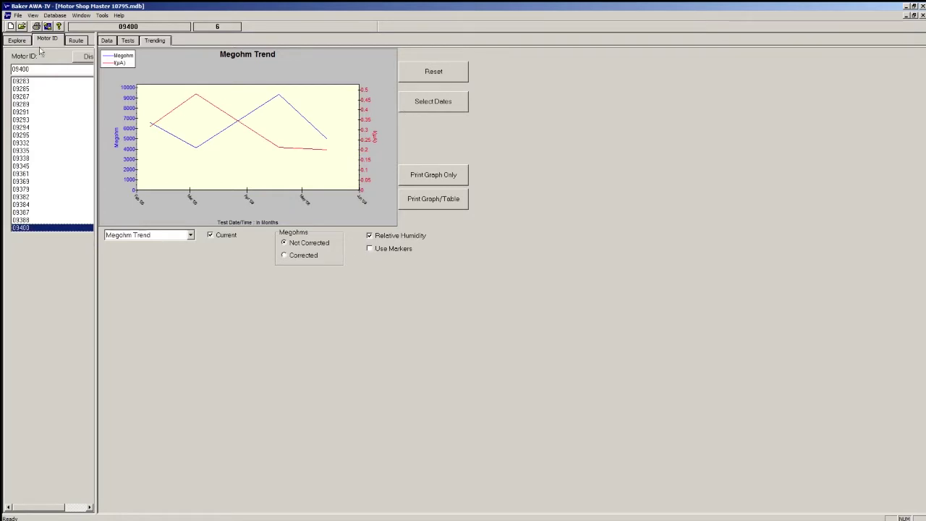
- Limit motor 09400's HiPot Trend to the 5/14/2008 and 4/18/2008 tests, and try to reset the graph
left_click(11, 42)
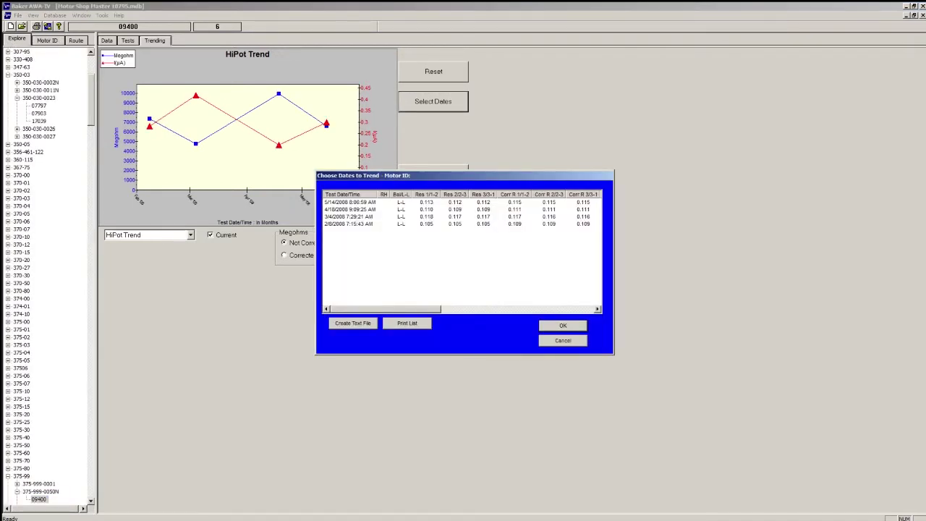
left_click(350, 202)
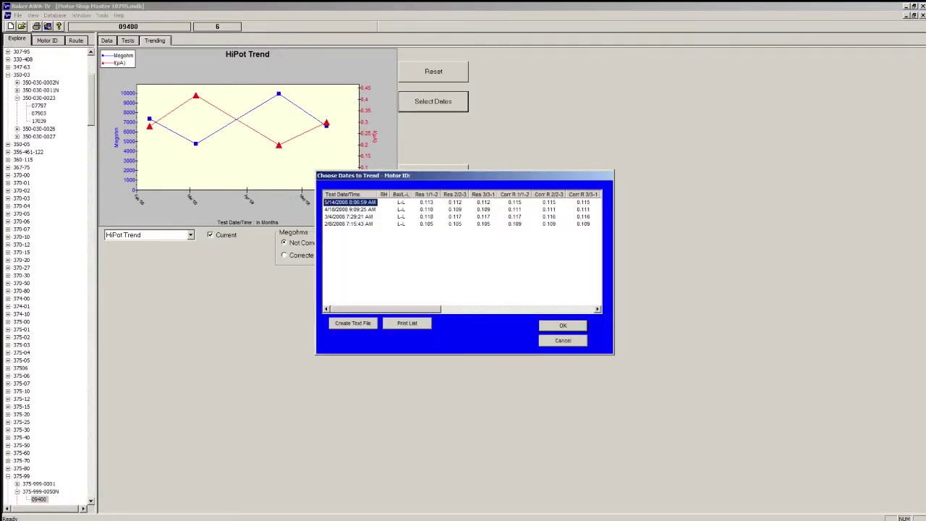
left_click(350, 209, "ctrl")
left_click(555, 326)
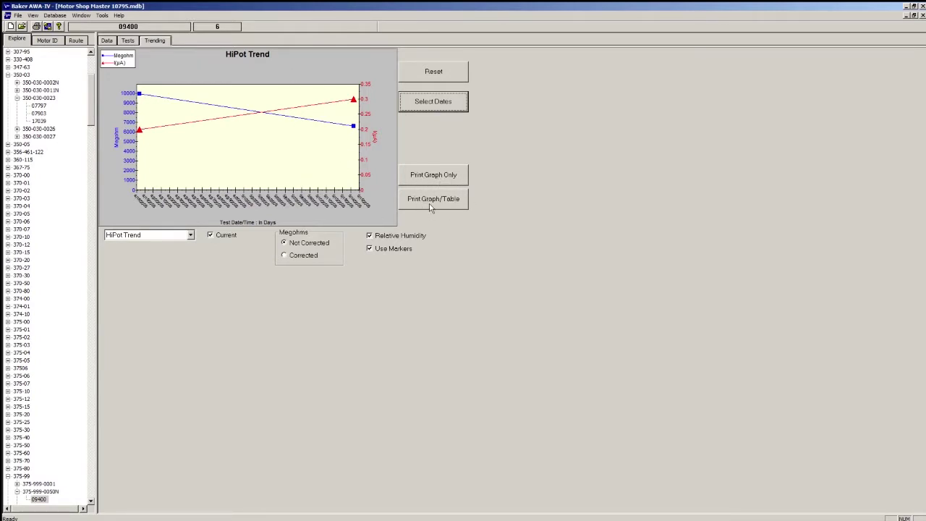
left_click(430, 76)
left_click(496, 286)
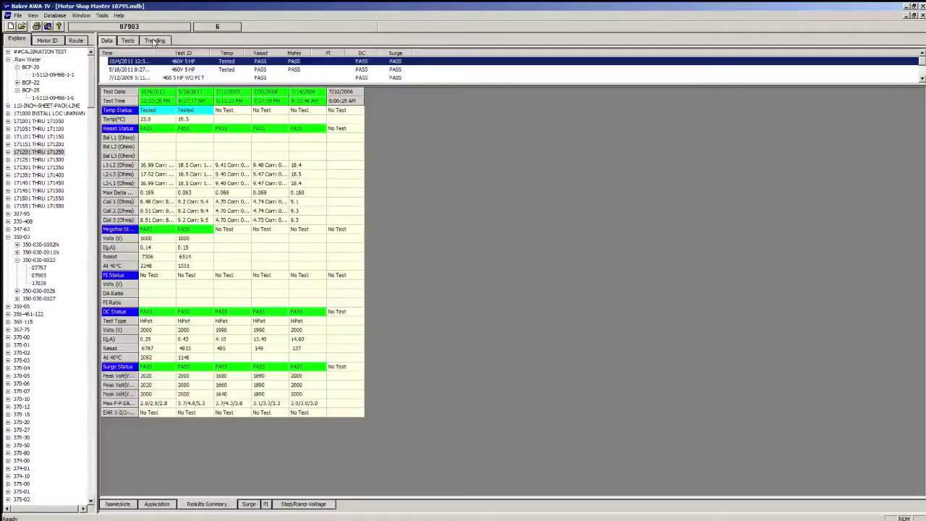
- Display motor 07903's HiPot Trend, look through the available trend types, and toggle Current off and on
left_click(154, 41)
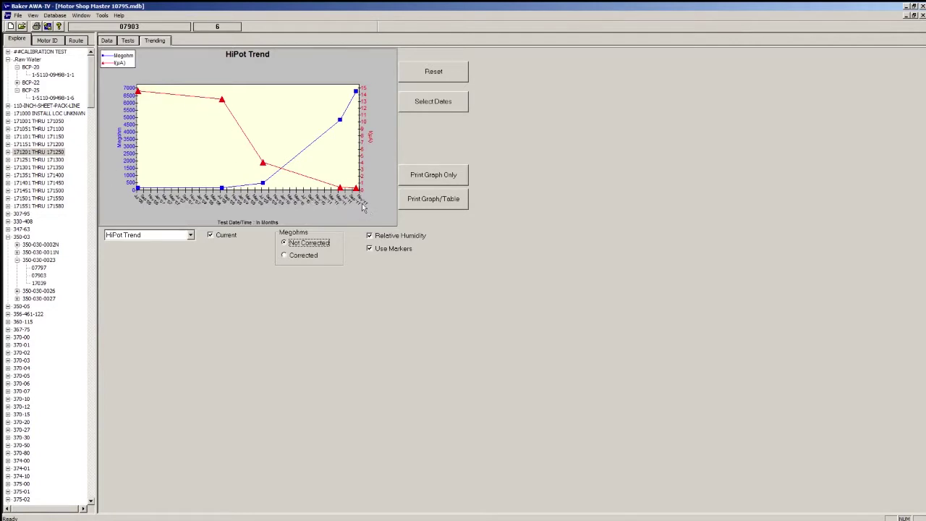
left_click(191, 236)
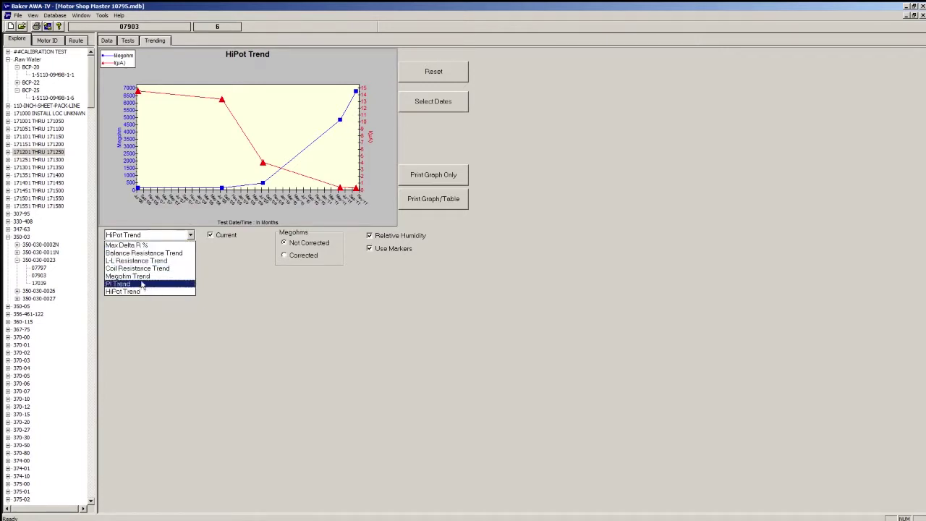
left_click(235, 287)
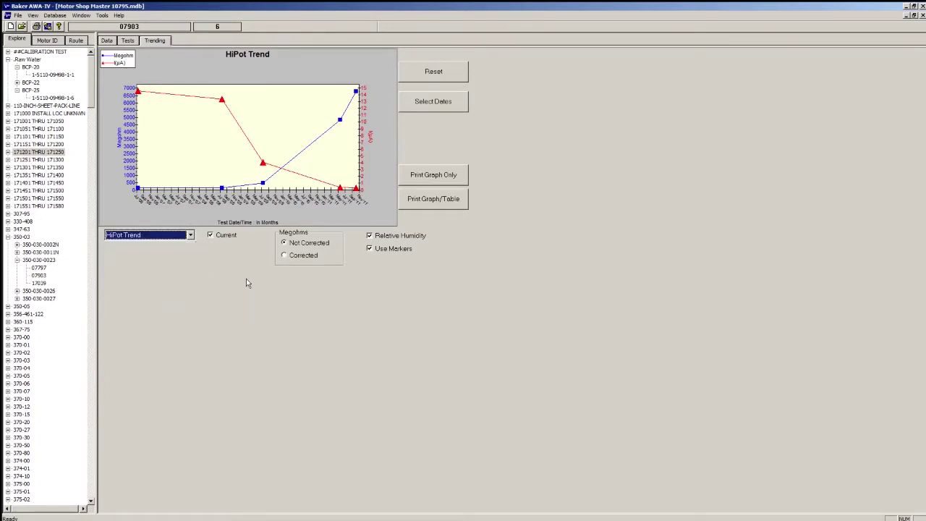
left_click(210, 237)
left_click(210, 237)
left_click(210, 236)
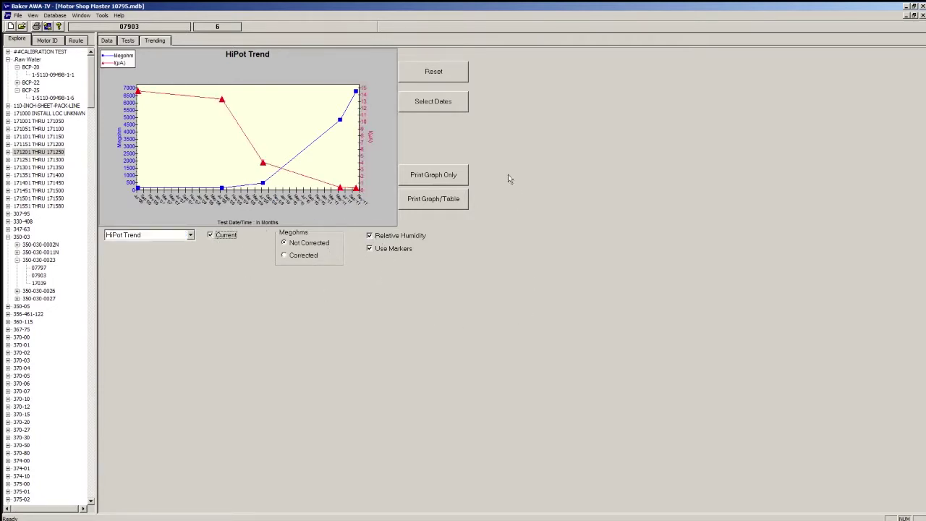
- Limit motor 07903's HiPot Trend to the 10/4/2011, 5/18/2011 and 7/12/2009 tests
left_click(440, 101)
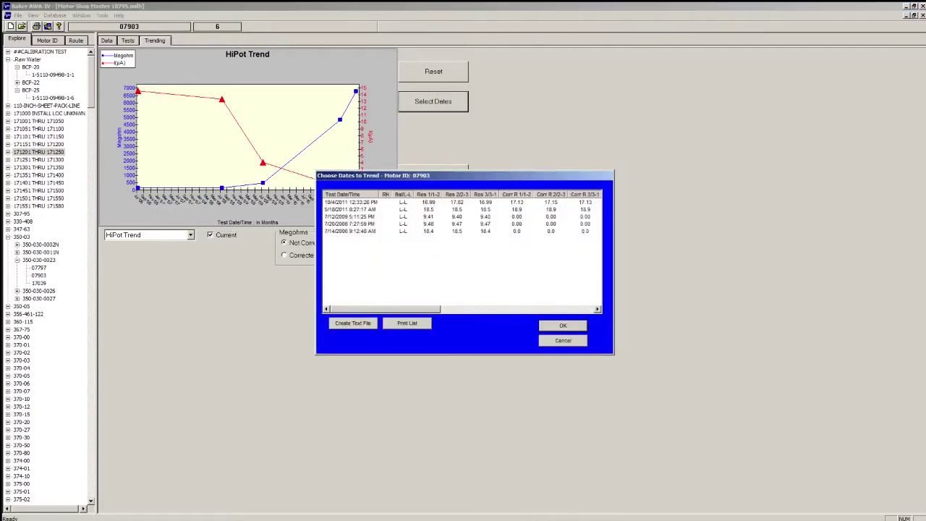
left_click(350, 202)
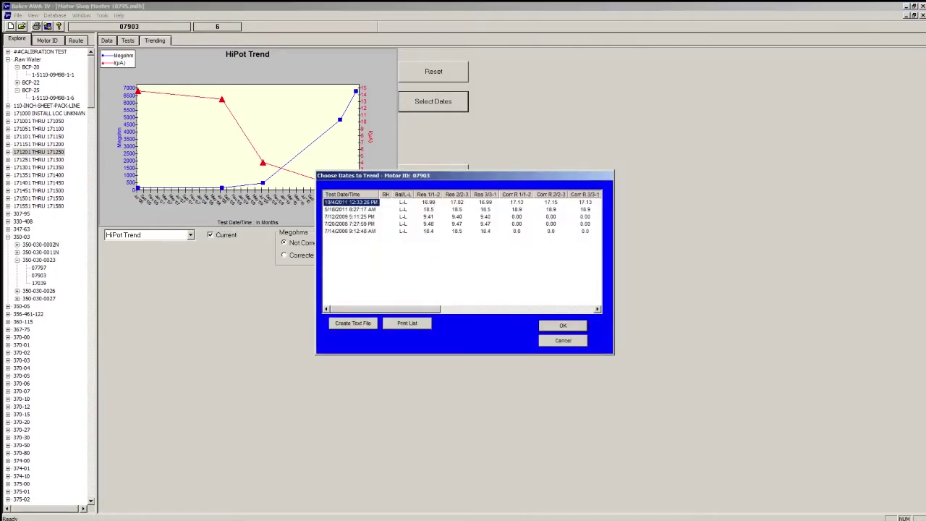
left_click(350, 209, "ctrl")
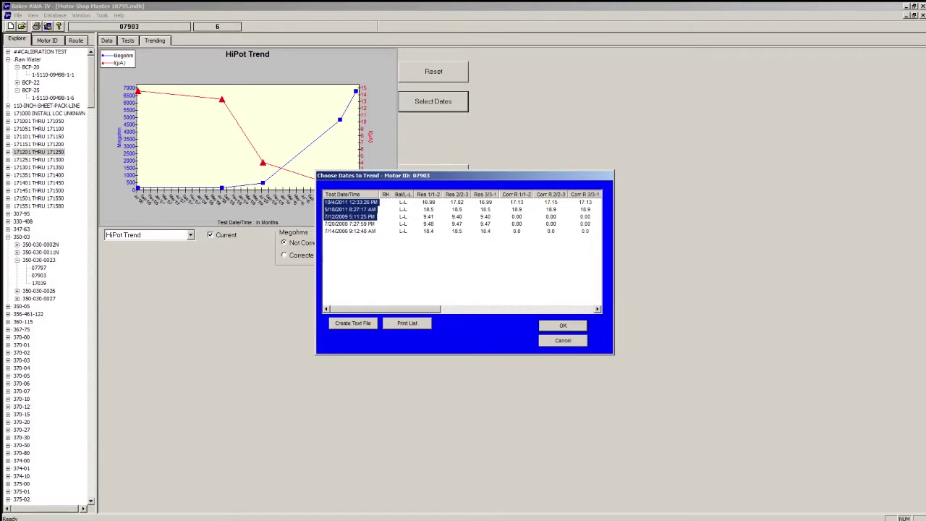
left_click(563, 325)
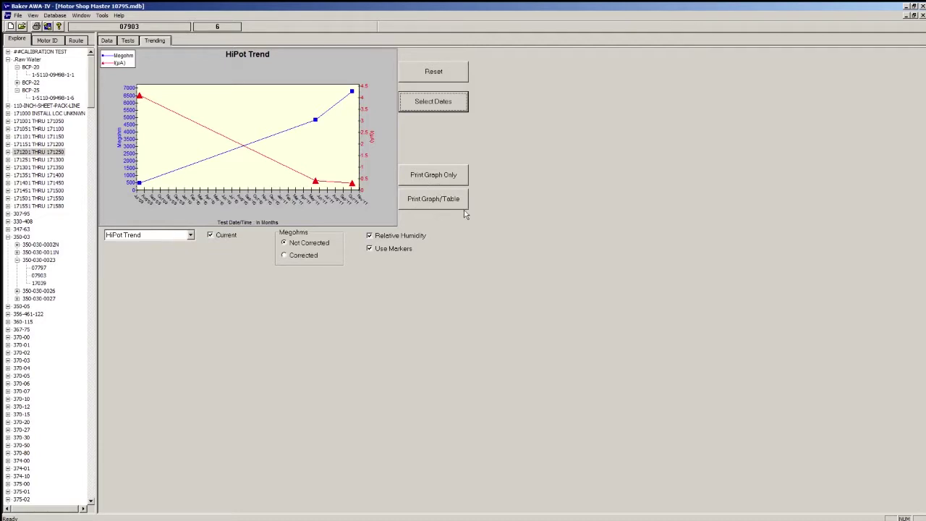
- Return to motor 07903's test results data and open the Report Generator
left_click(130, 41)
left_click(107, 41)
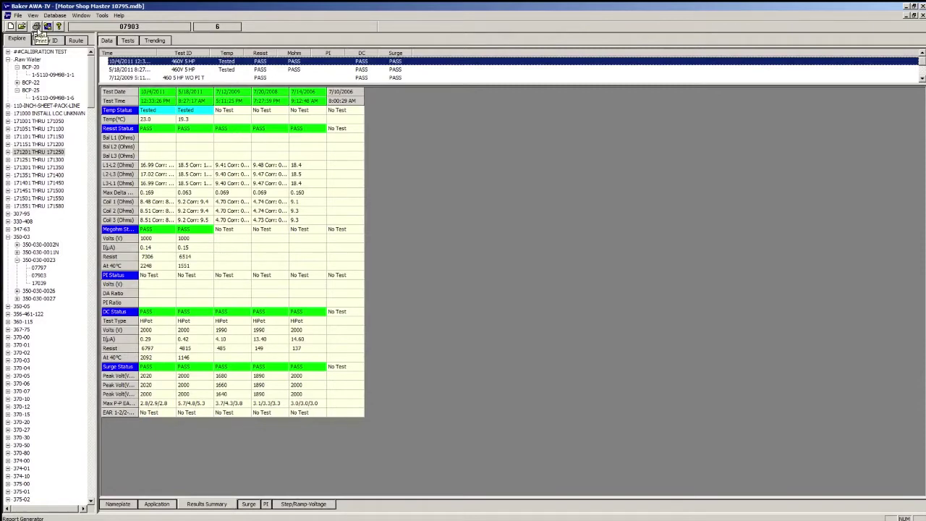
left_click(17, 15)
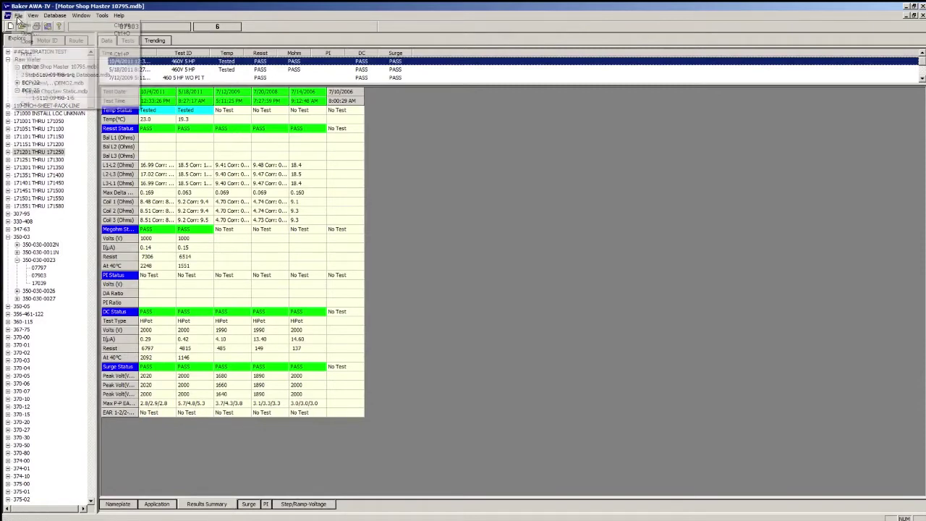
left_click(29, 53)
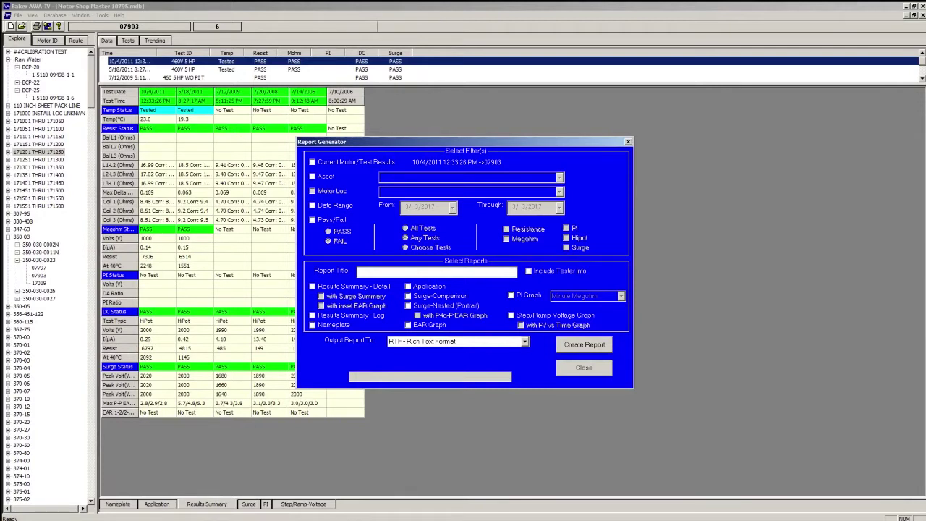
- Try the Date Range, Asset (##CALIBRATION TEST) and Motor Loc (#10795 TESTER) report filters, and turn them off again
left_click(313, 205)
left_click(312, 206)
left_click(312, 177)
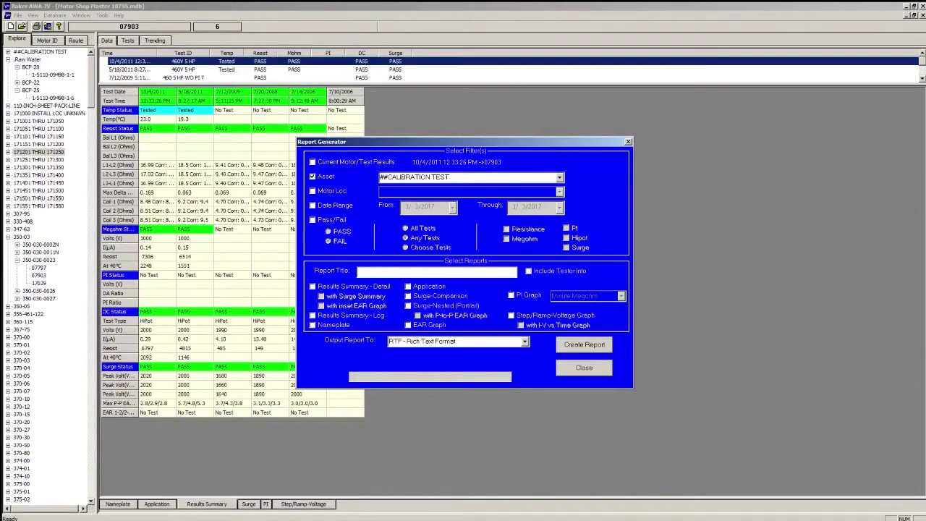
left_click(559, 177)
left_click(434, 186)
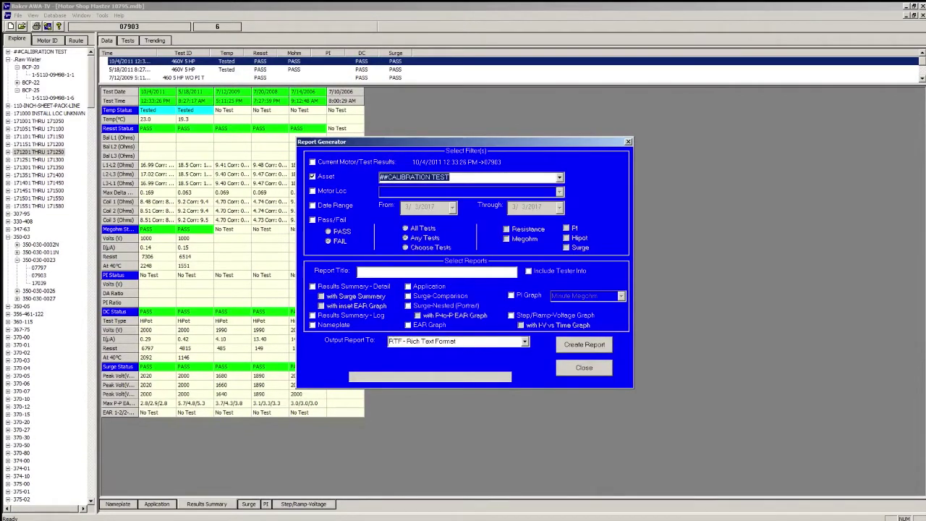
left_click(312, 191)
left_click(560, 192)
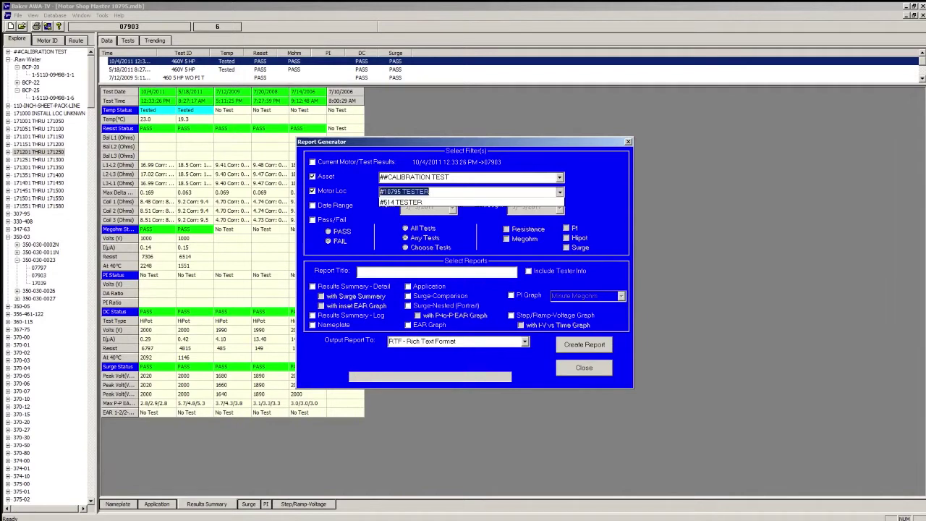
left_click(434, 202)
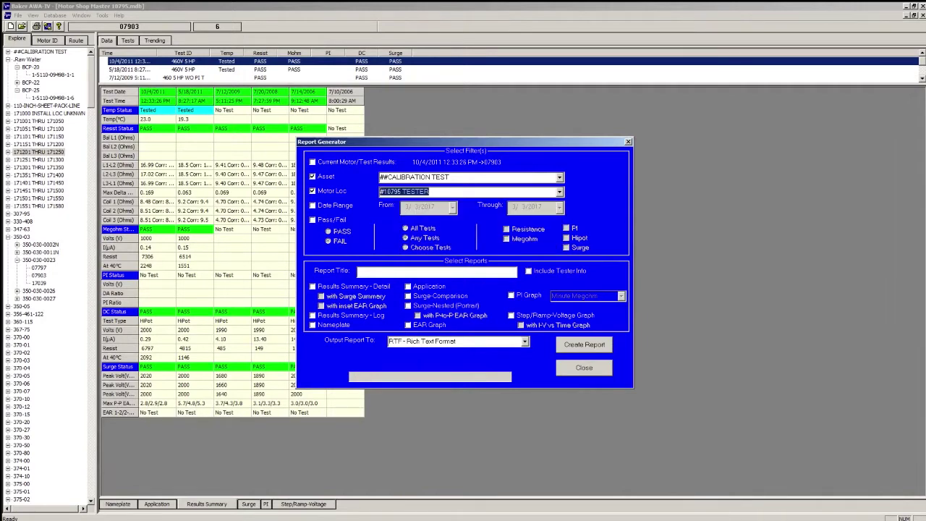
left_click(313, 191)
left_click(312, 176)
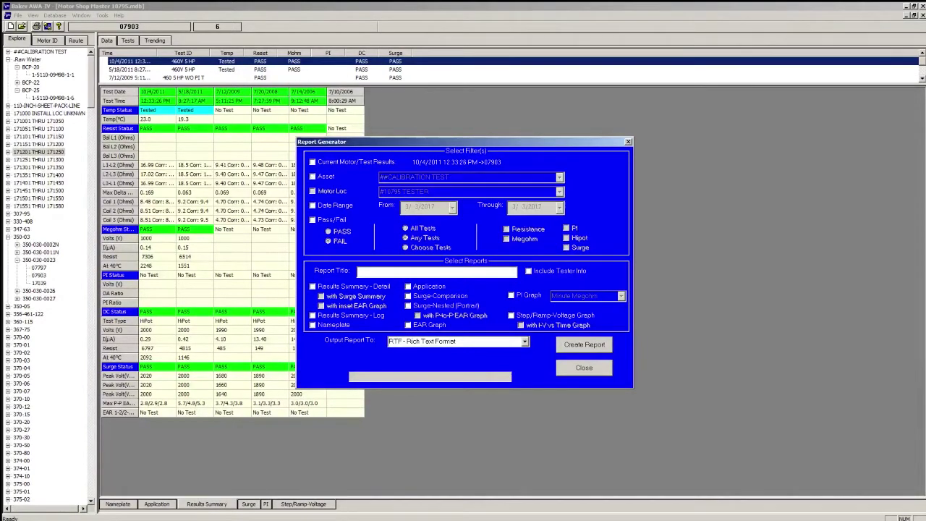
- Try the Pass/Fail filter with FAIL and Choose Tests, covering Resistance, Megohm, PI, Hipot and Surge
left_click(312, 219)
left_click(327, 231)
left_click(328, 240)
left_click(405, 246)
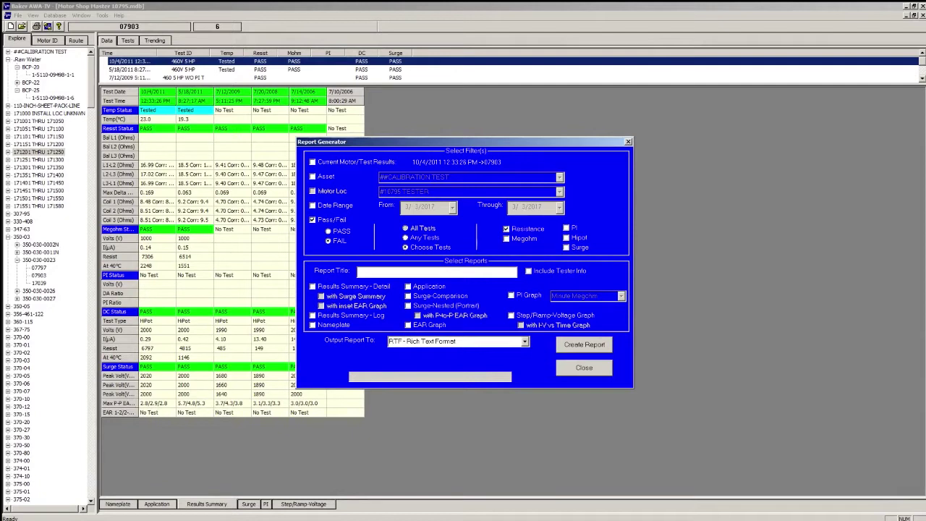
left_click(567, 238)
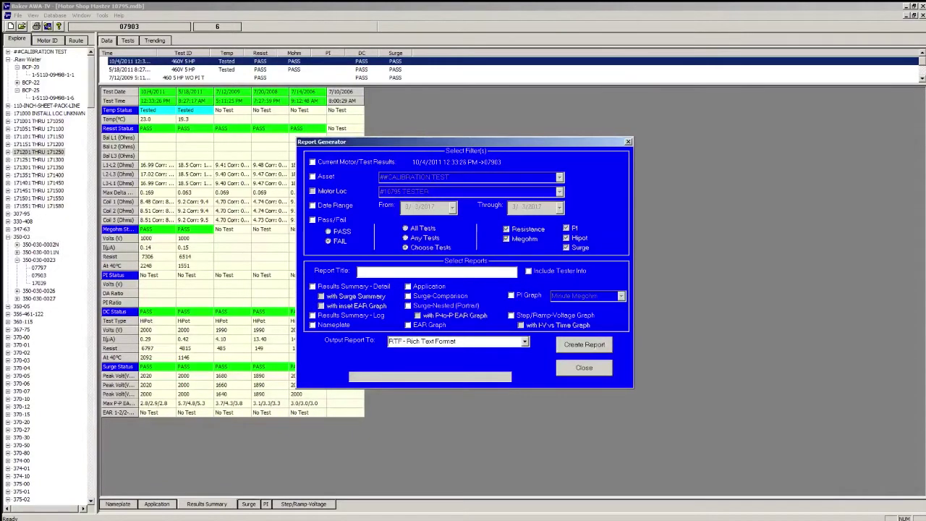
- Filter the report to Current Motor/Test Results, title it "Demo Report", and include the tester info
left_click(312, 162)
type("Demo REp")
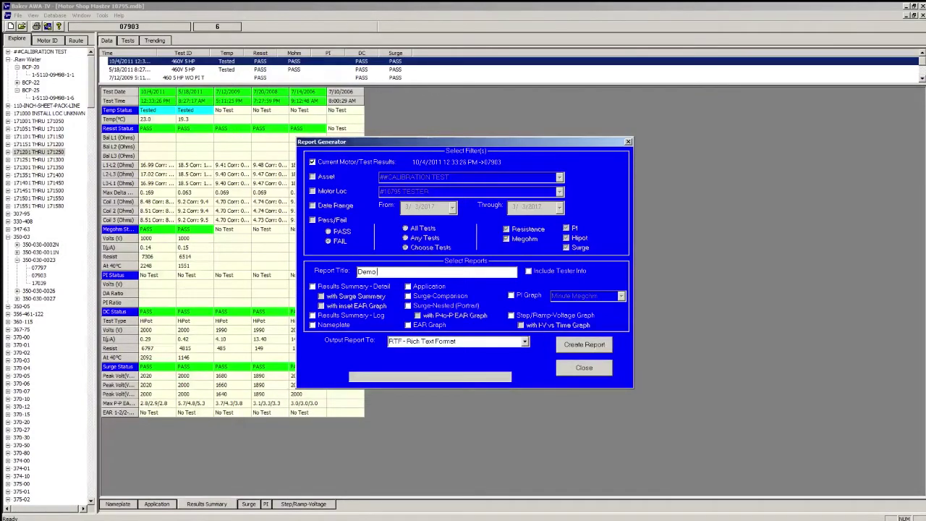
key("BackSpace")
key("BackSpace")
type("eport")
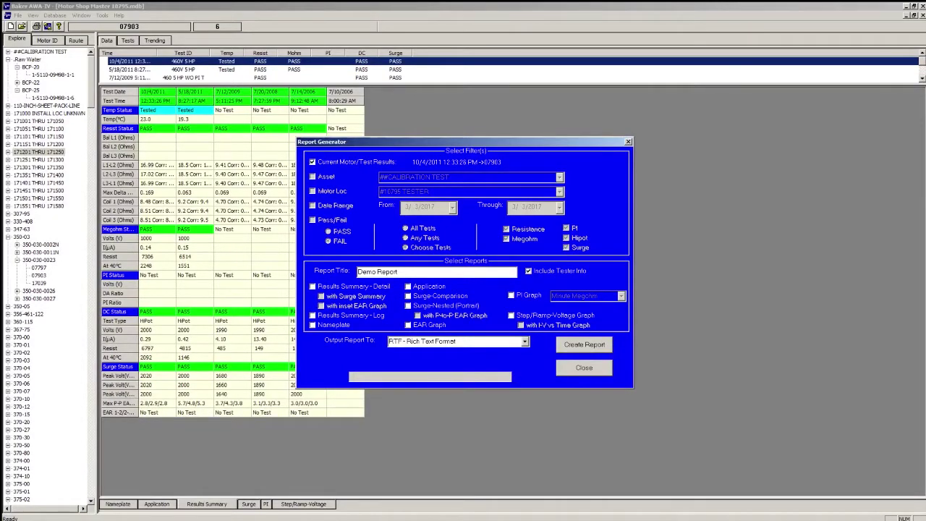
- Include Results Summary Detail with Surge Summary, Results Summary Log, Application, Surge-Comparison, Surge-Nested, PI Graph (Minute Megohm) and Step/Ramp-Voltage Graph in the report
left_click(312, 286)
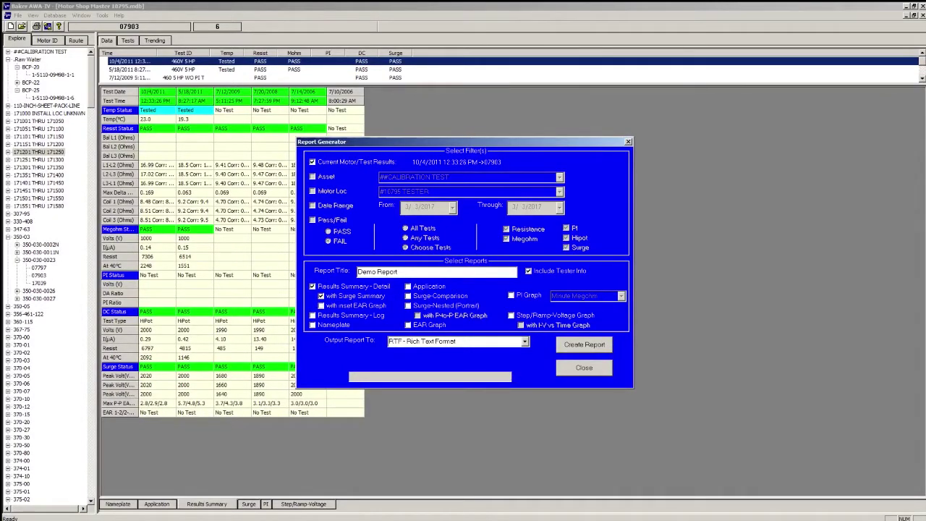
left_click(313, 316)
left_click(407, 286)
left_click(407, 305)
left_click(511, 295)
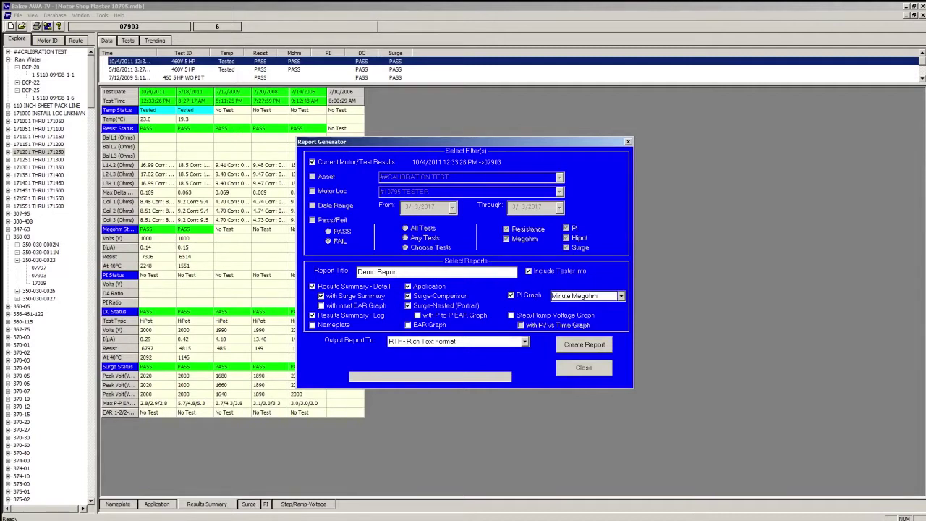
left_click(510, 315)
- Set the report output to MS Word and try to create the report
left_click(525, 341)
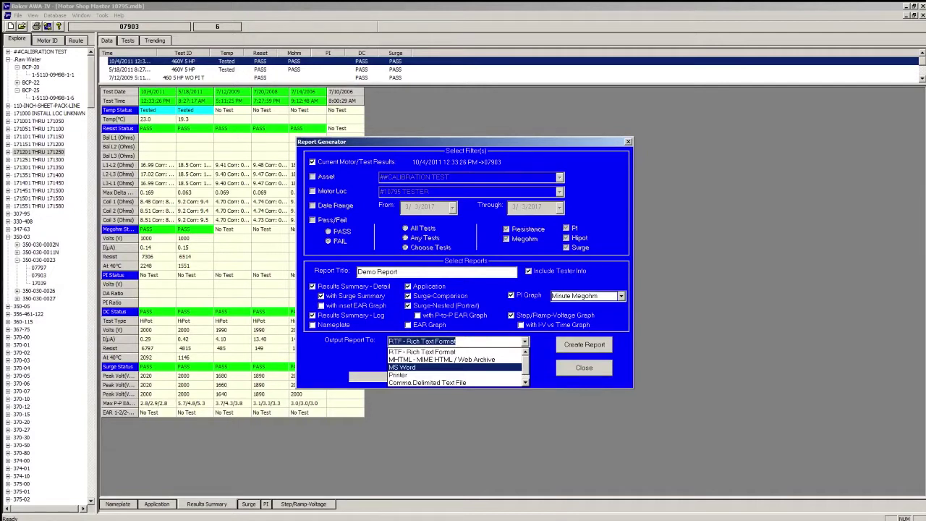
key("Return")
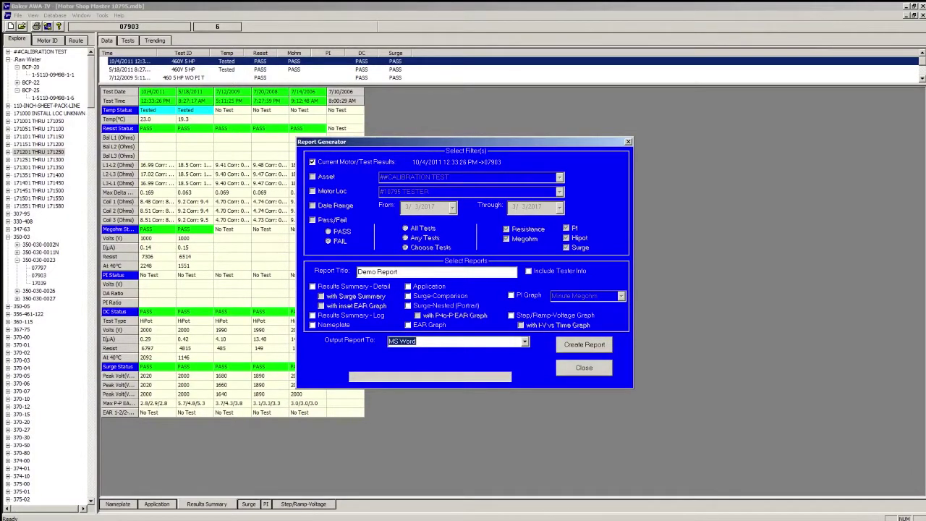
key("Tab")
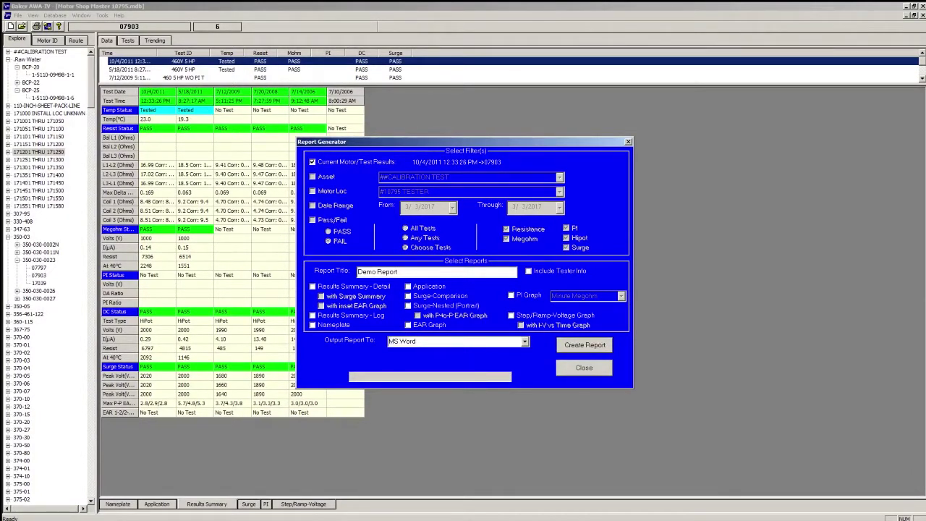
key("Return")
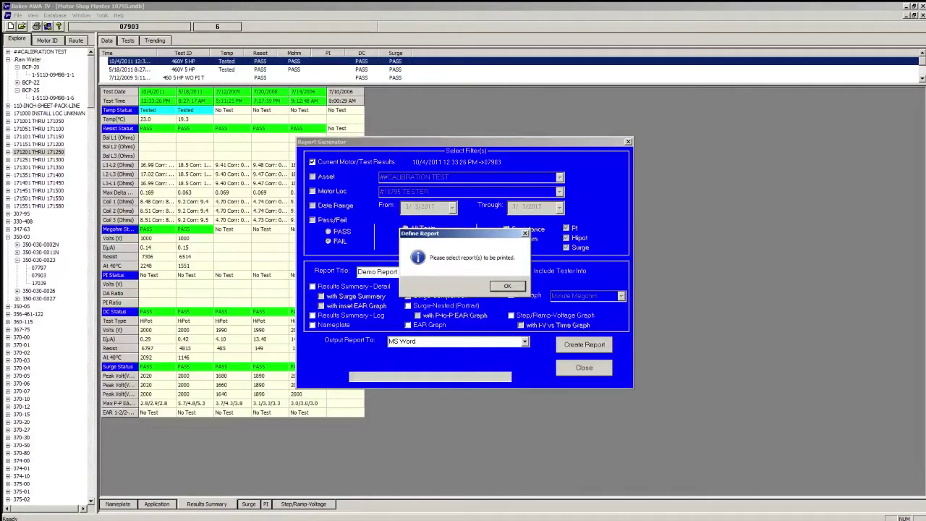
key("Return")
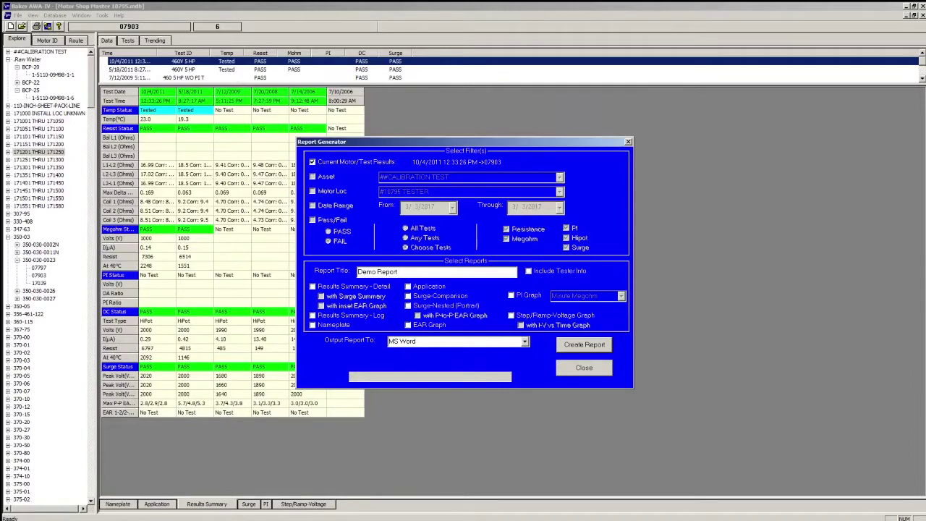